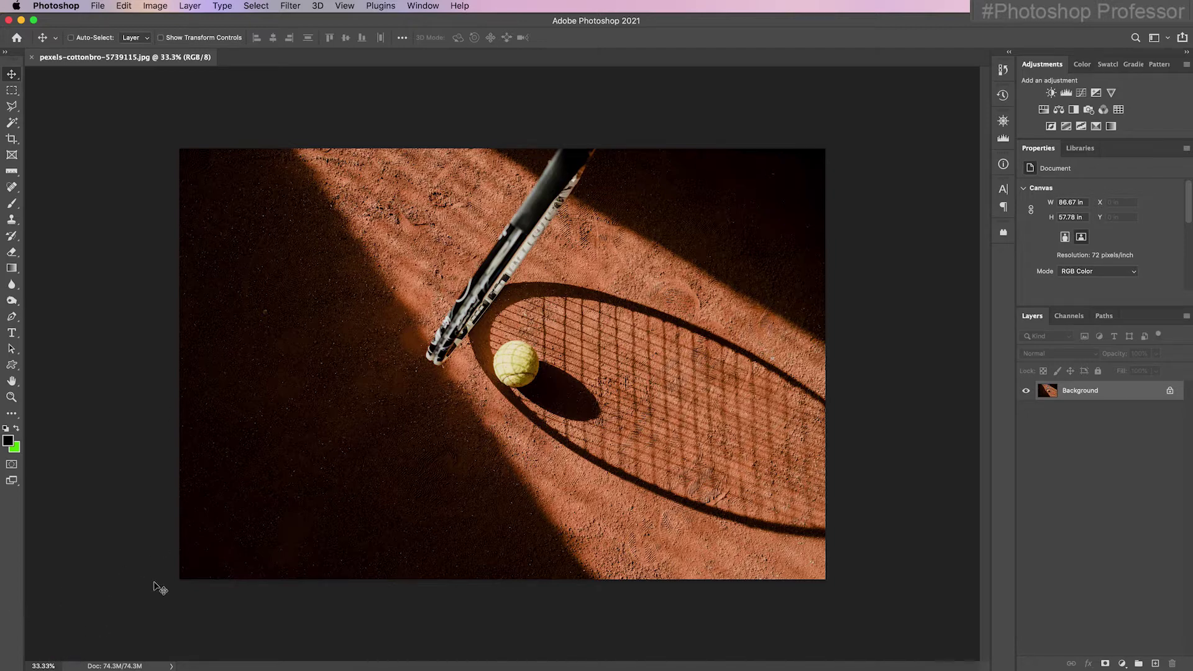
# Fit the whole pexels-cottonbro-5739115.jpg tennis photo to the window with Command+0.
pyautogui.press('super+0')
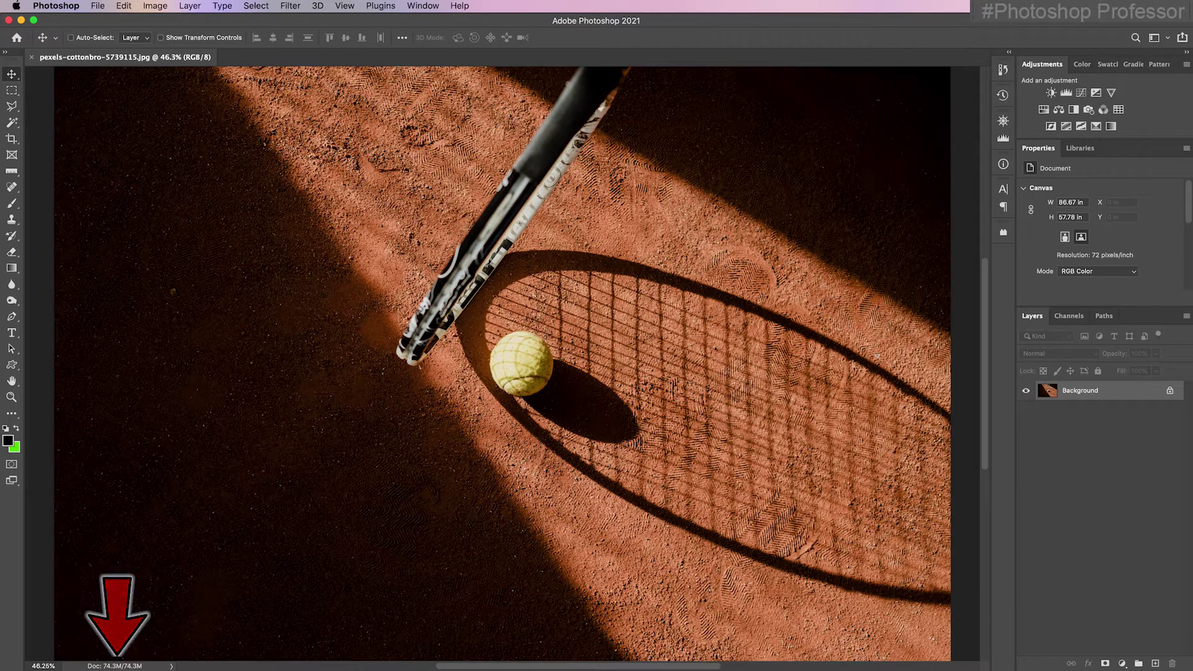
pyautogui.click(168, 667)
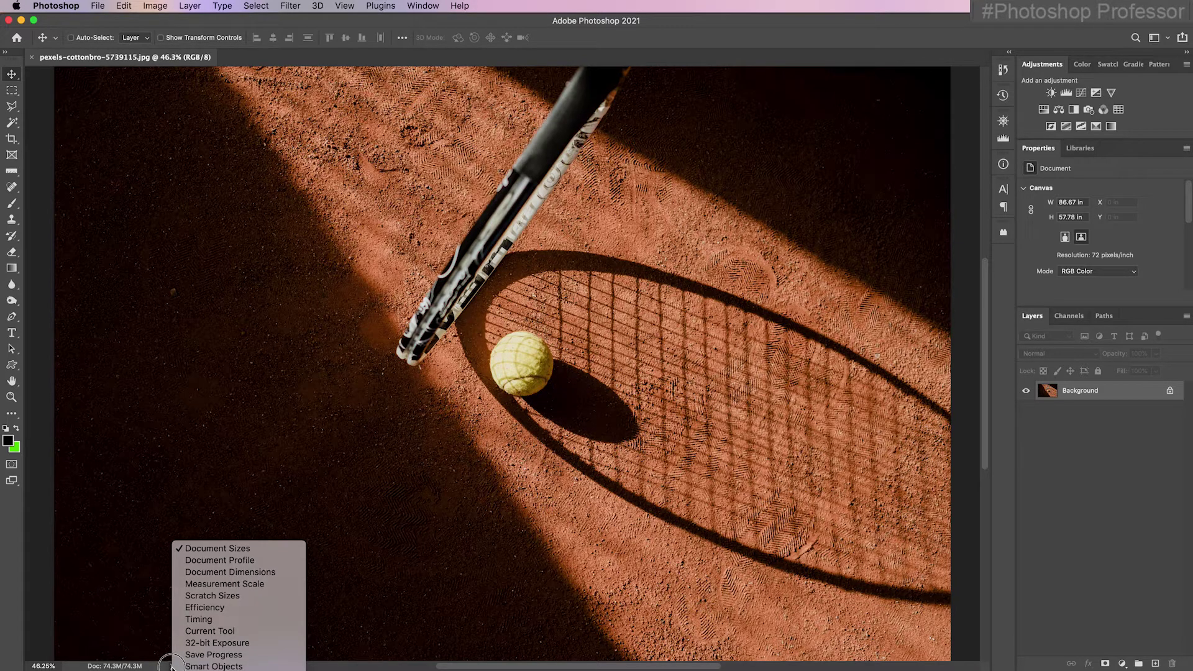
pyautogui.click(171, 667)
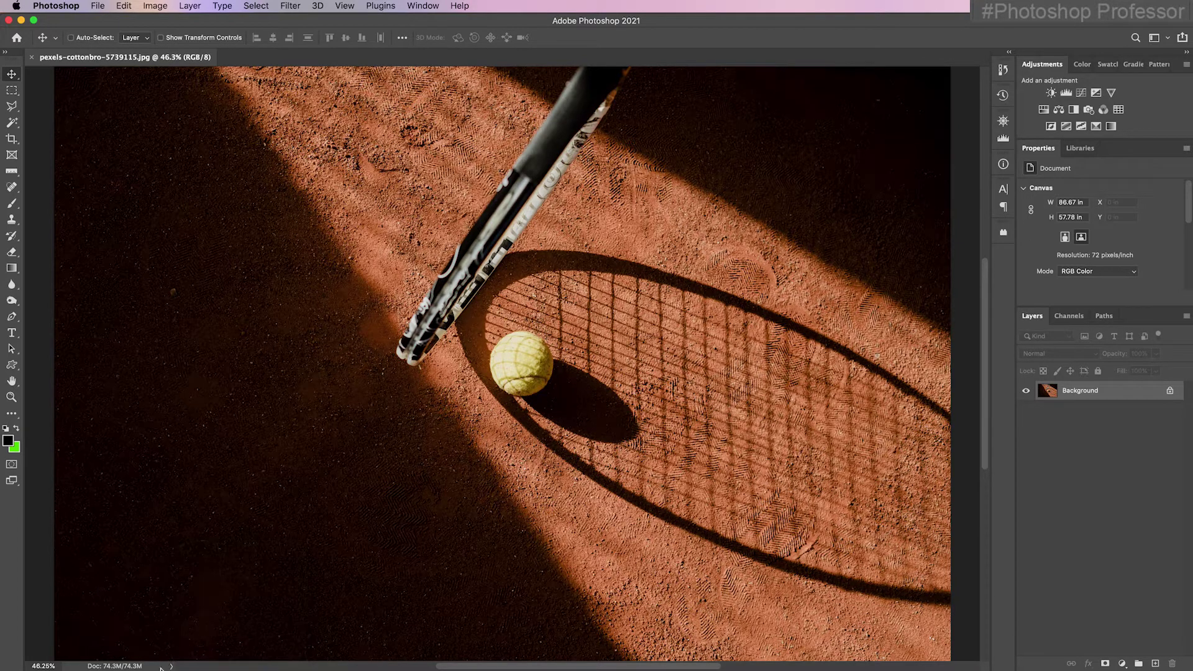
pyautogui.click(122, 666)
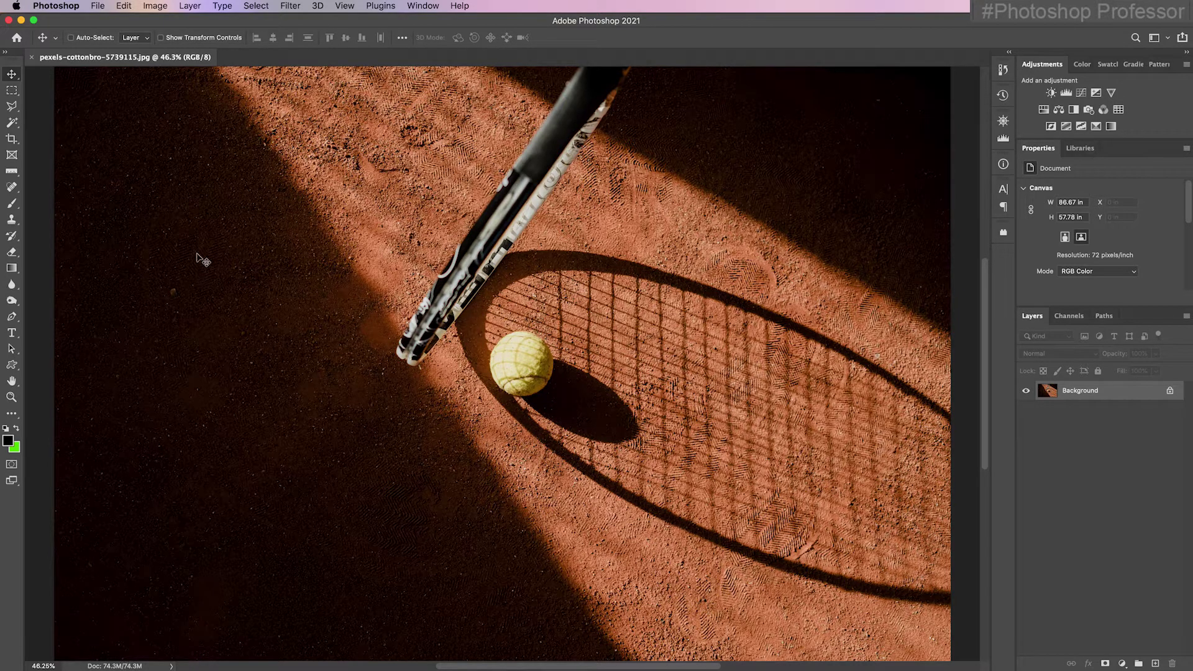
# Open Image Size for the 6240 × 4160 px photo and enlarge the dialog for a bigger preview.
pyautogui.click(155, 5)
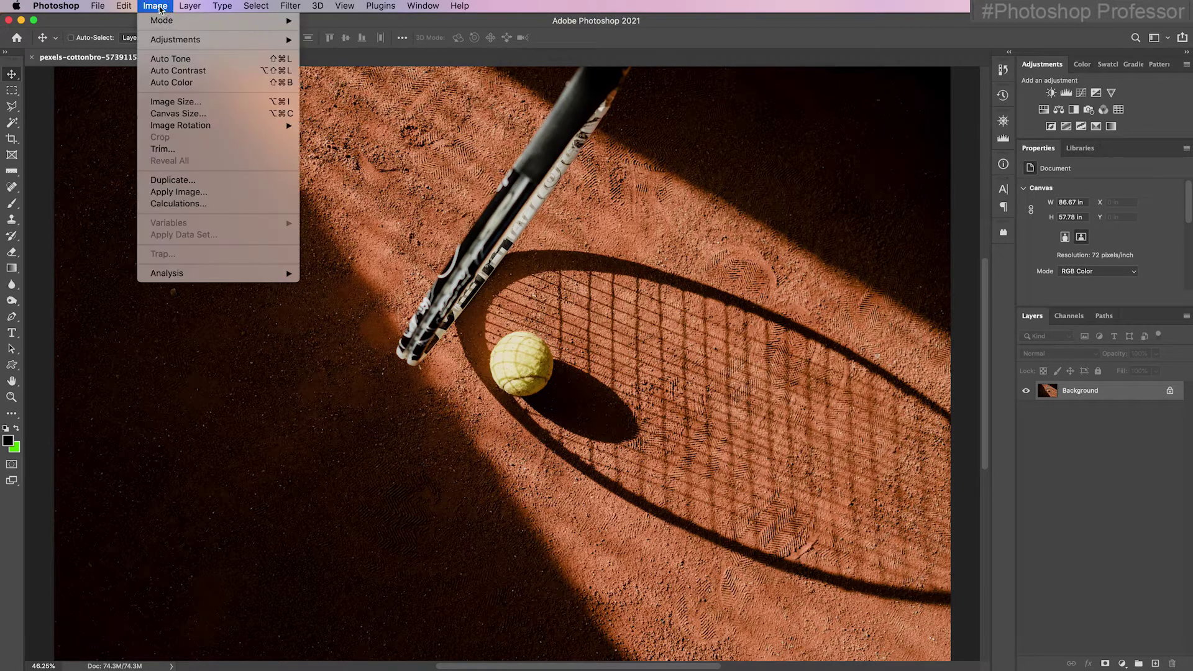
pyautogui.click(225, 109)
pyautogui.moveTo(392, 109); pyautogui.dragTo(337, 156)
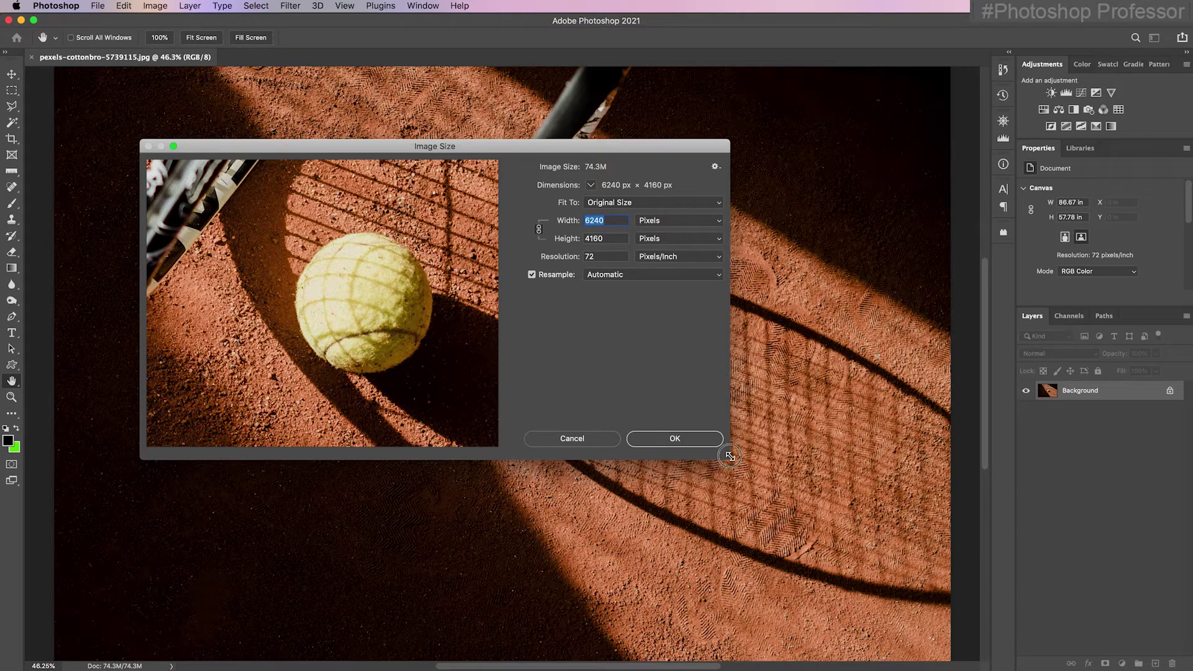
pyautogui.moveTo(730, 456); pyautogui.dragTo(766, 439)
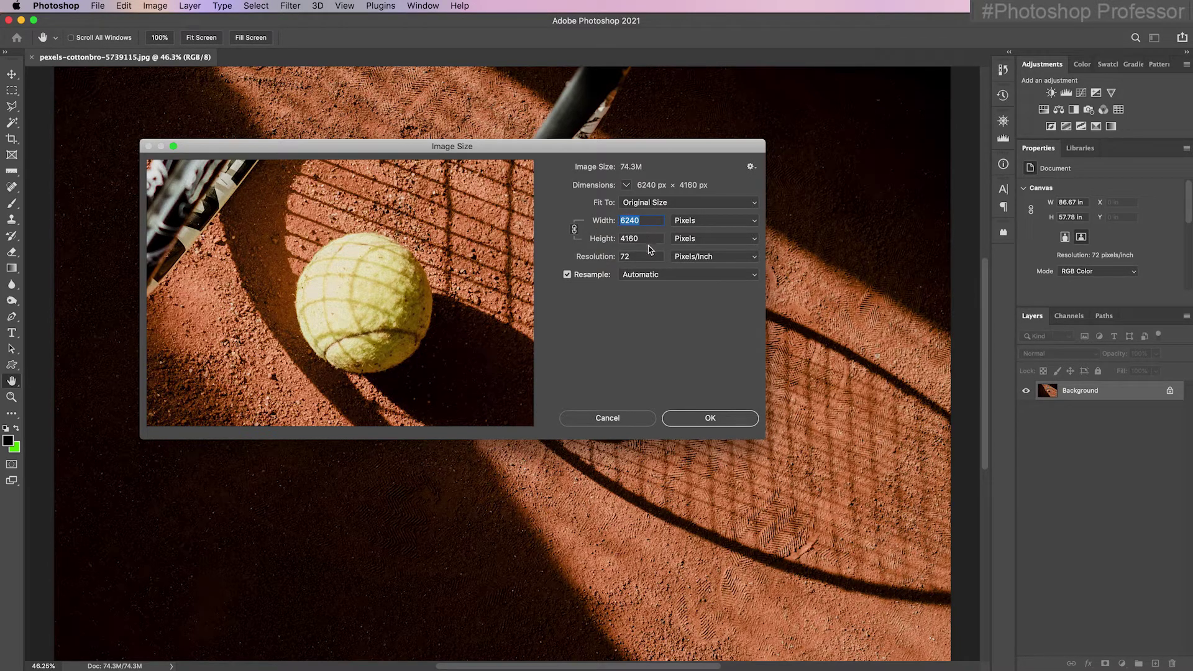
# Set Width to 3000 px with proportions linked, giving 3000 × 2000 px (17.2M).
pyautogui.click(575, 231)
pyautogui.click(646, 221)
pyautogui.doubleClick(620, 221)
pyautogui.write('300')
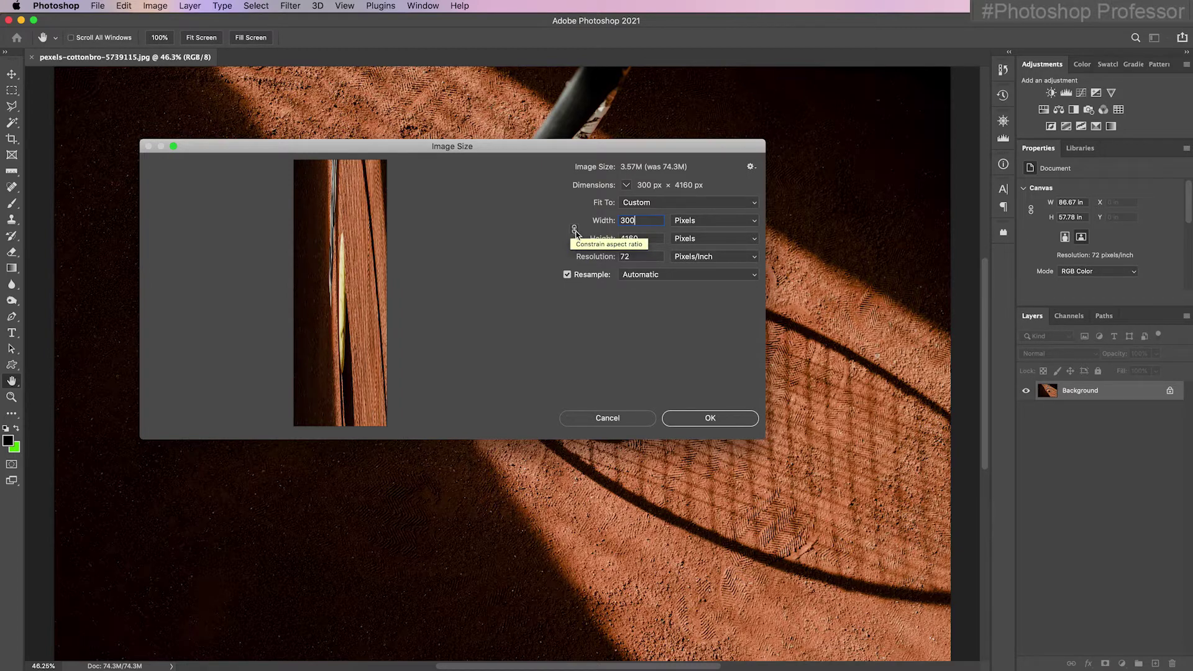
pyautogui.click(574, 230)
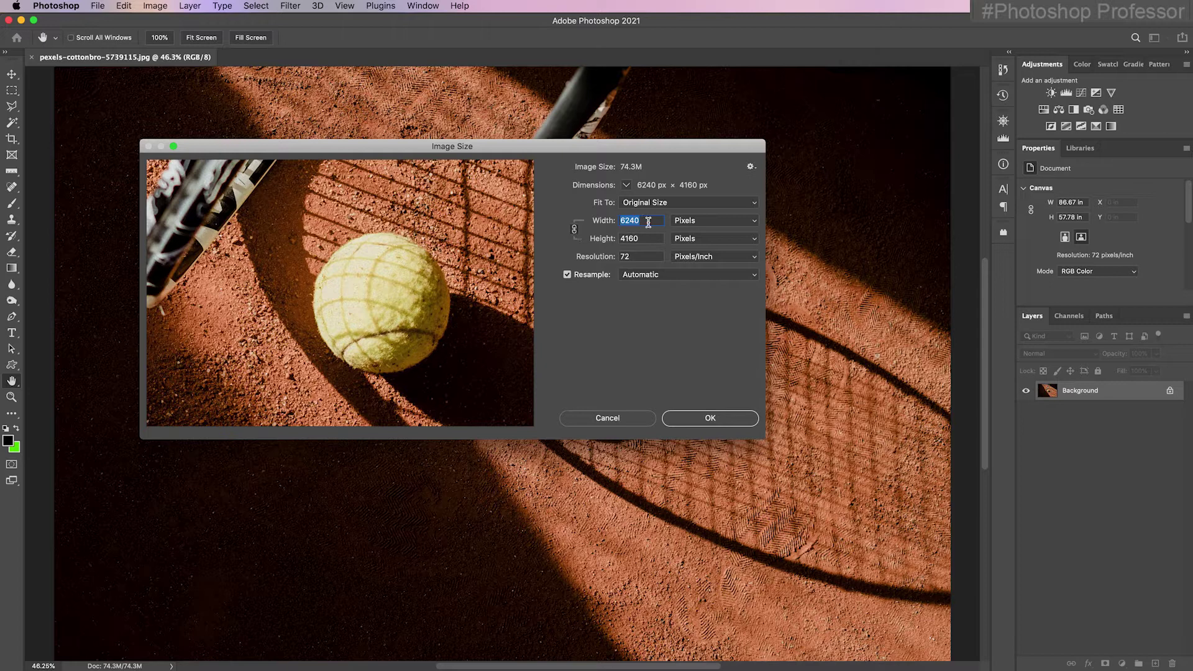
pyautogui.write('3000')
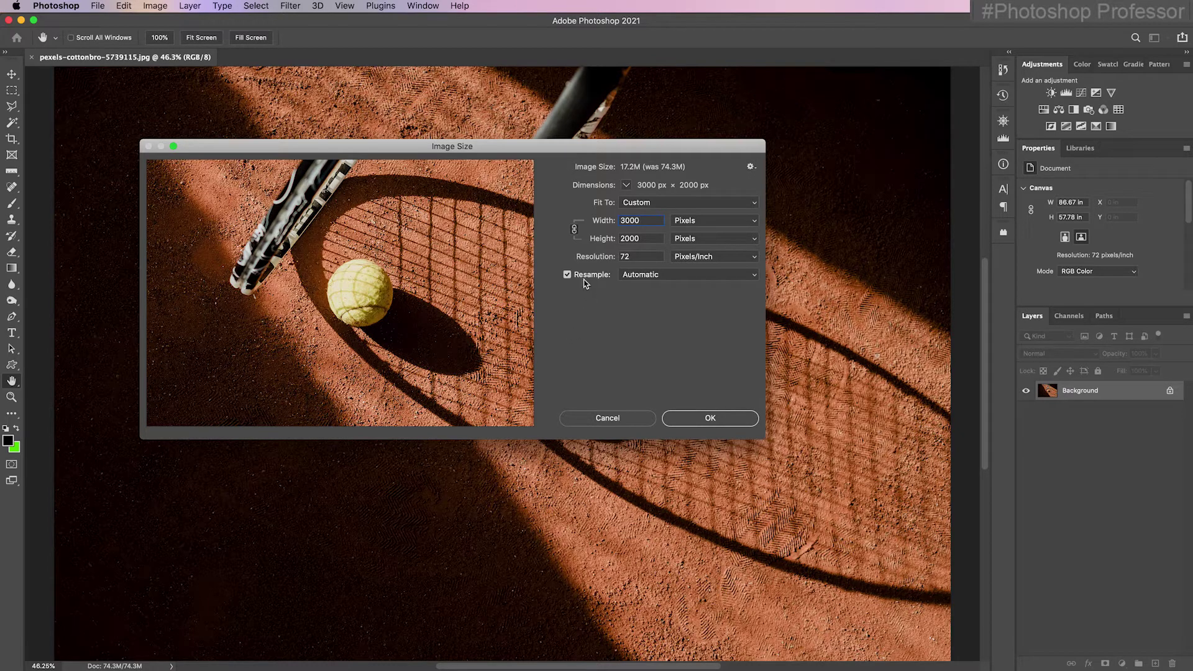
# Keep Width in Pixels and enter 800, giving 800 × 533 px at 72 ppi with Resample on.
pyautogui.click(755, 222)
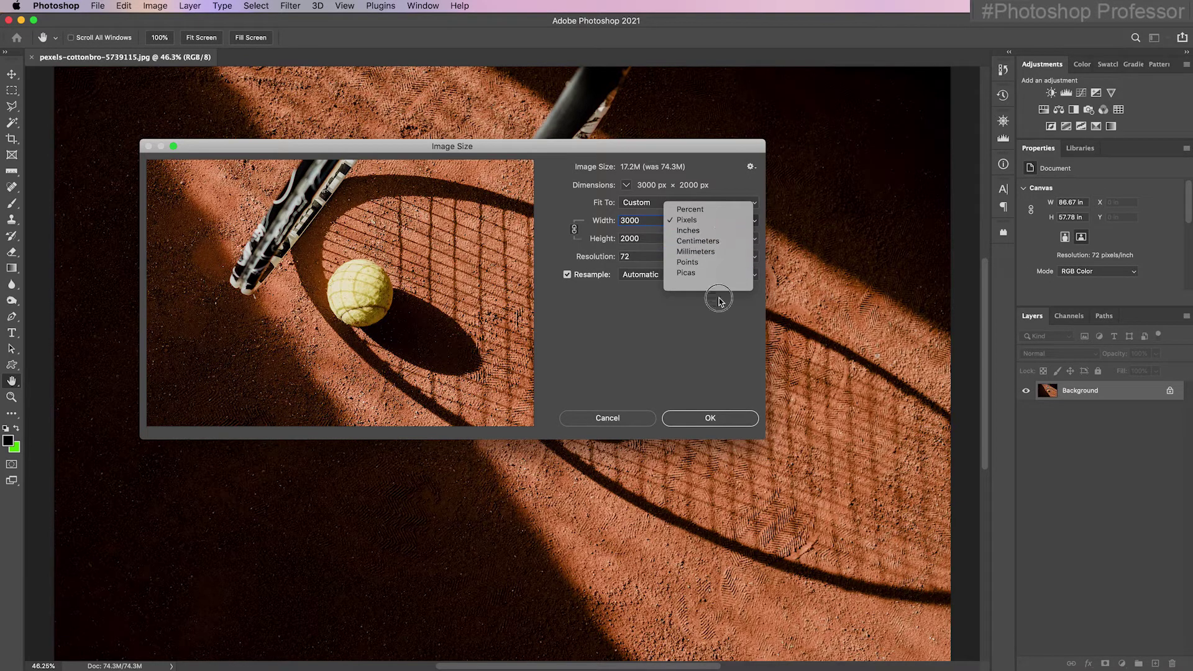
pyautogui.click(705, 355)
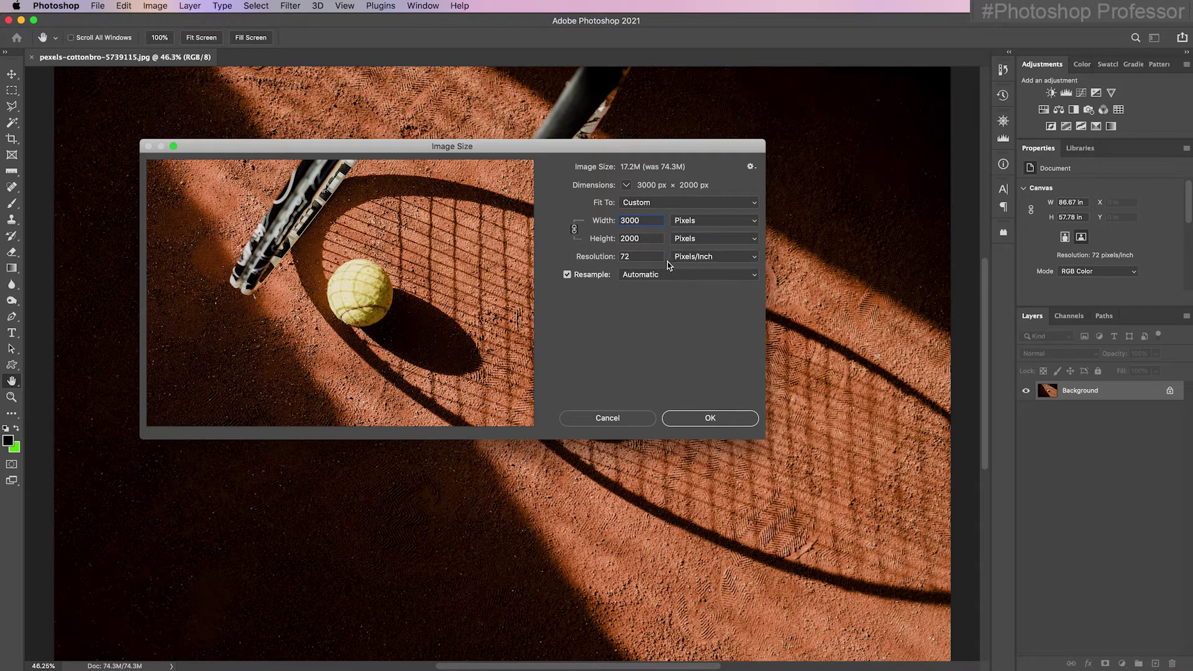
pyautogui.click(601, 220)
pyautogui.write('800')
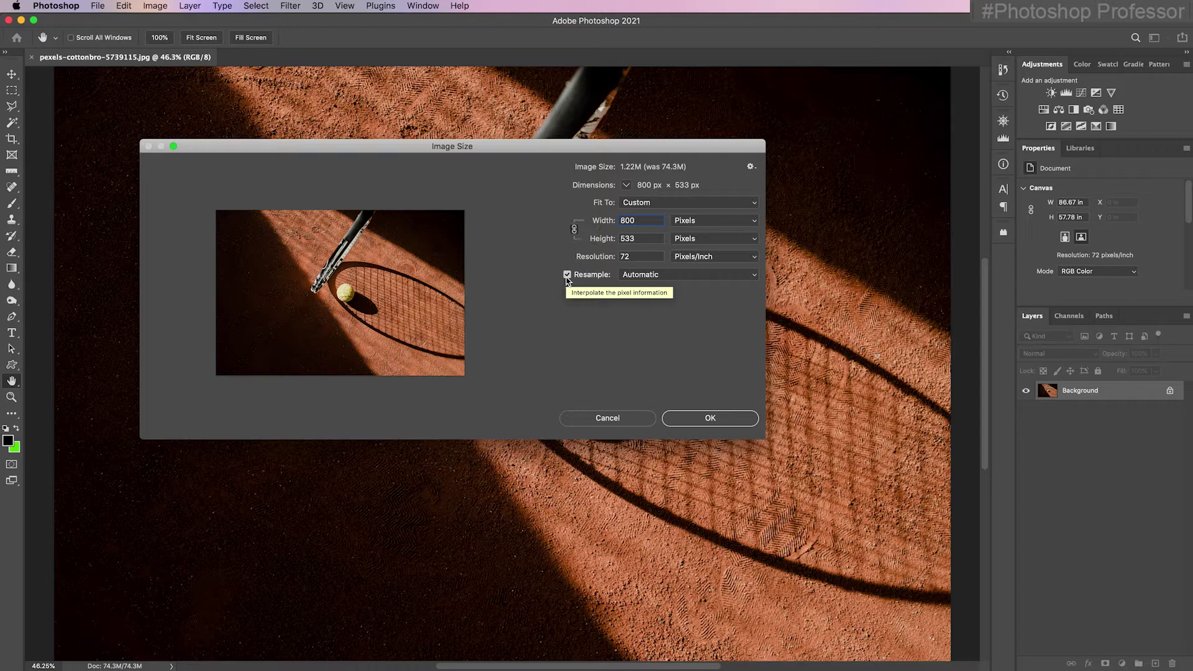
pyautogui.click(566, 276)
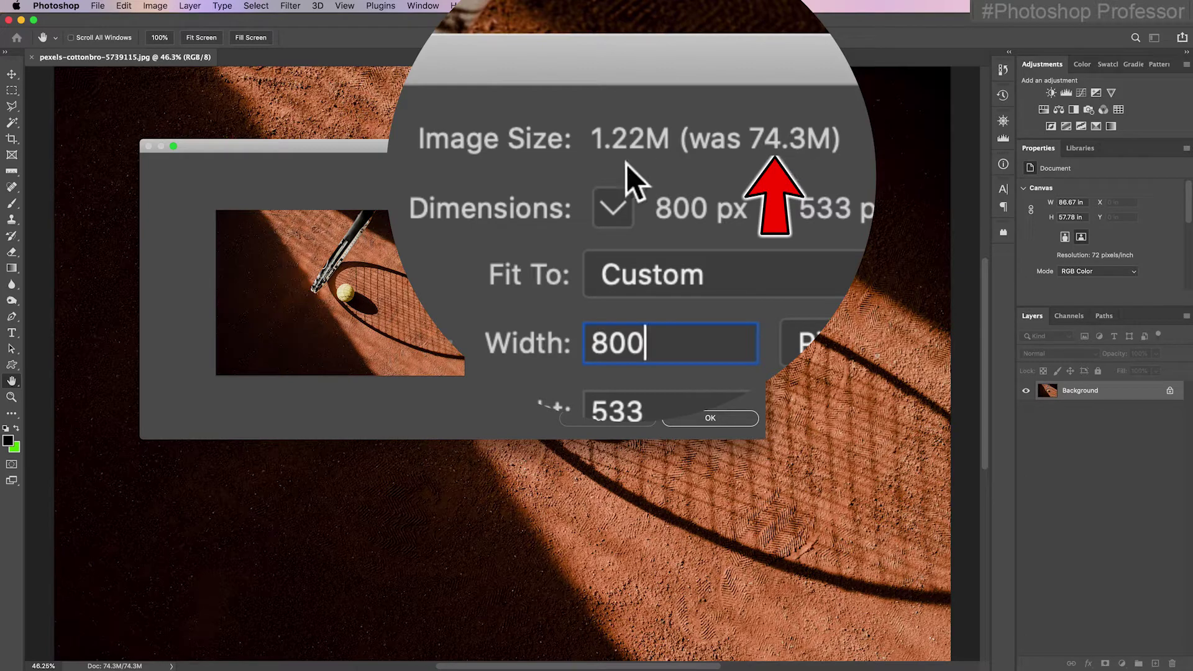
# Apply the 800 × 533 px resize and view the photo at 100%.
pyautogui.click(711, 418)
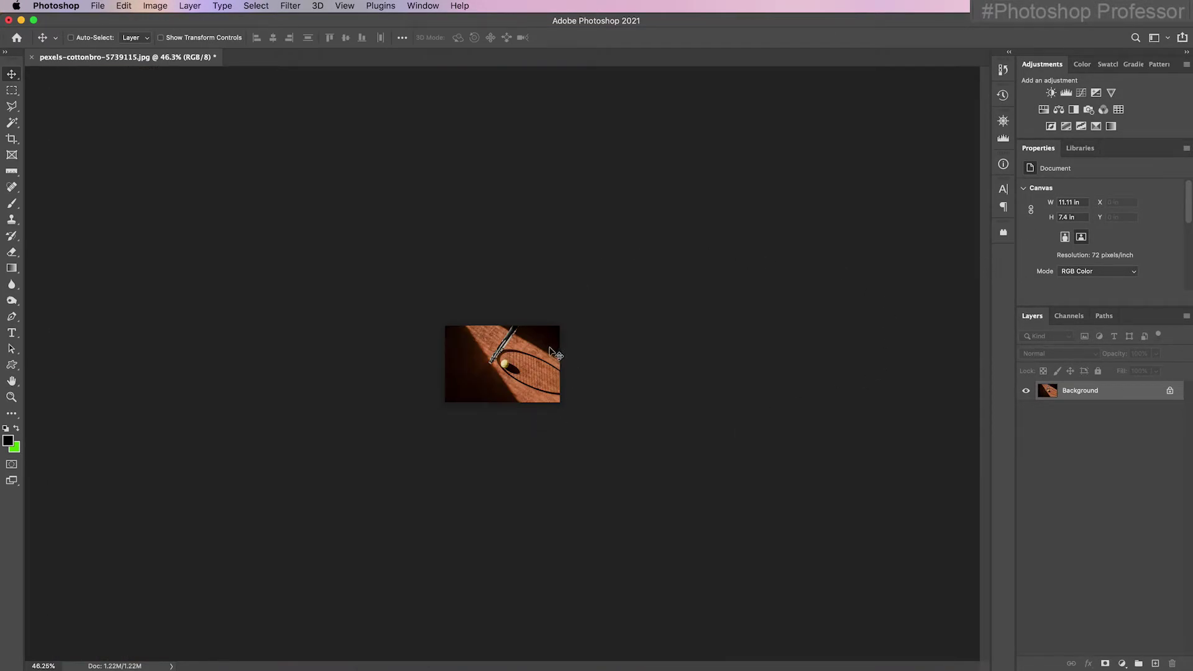
pyautogui.press('super')
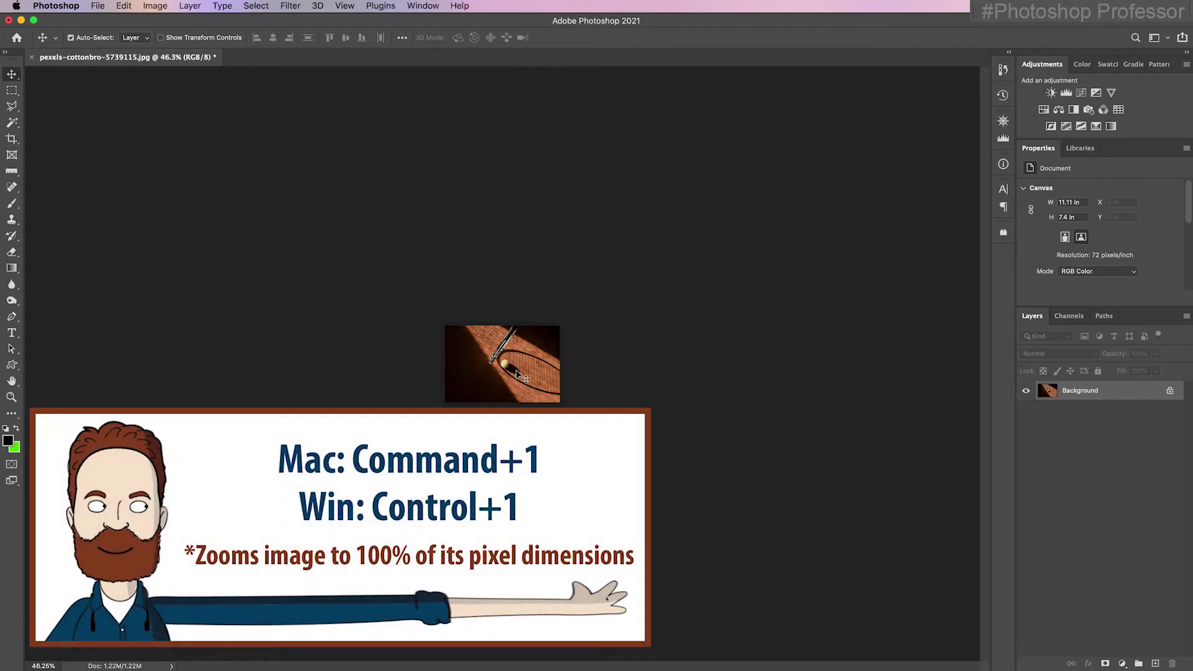
pyautogui.press('super+1')
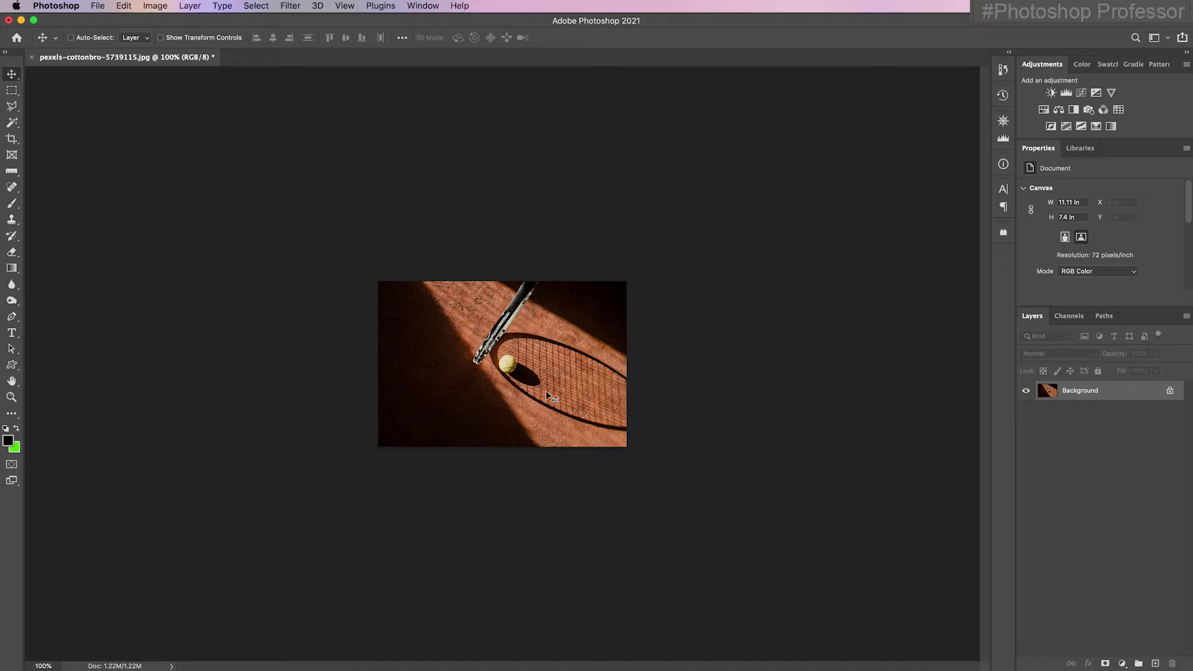
pyautogui.click(99, 6)
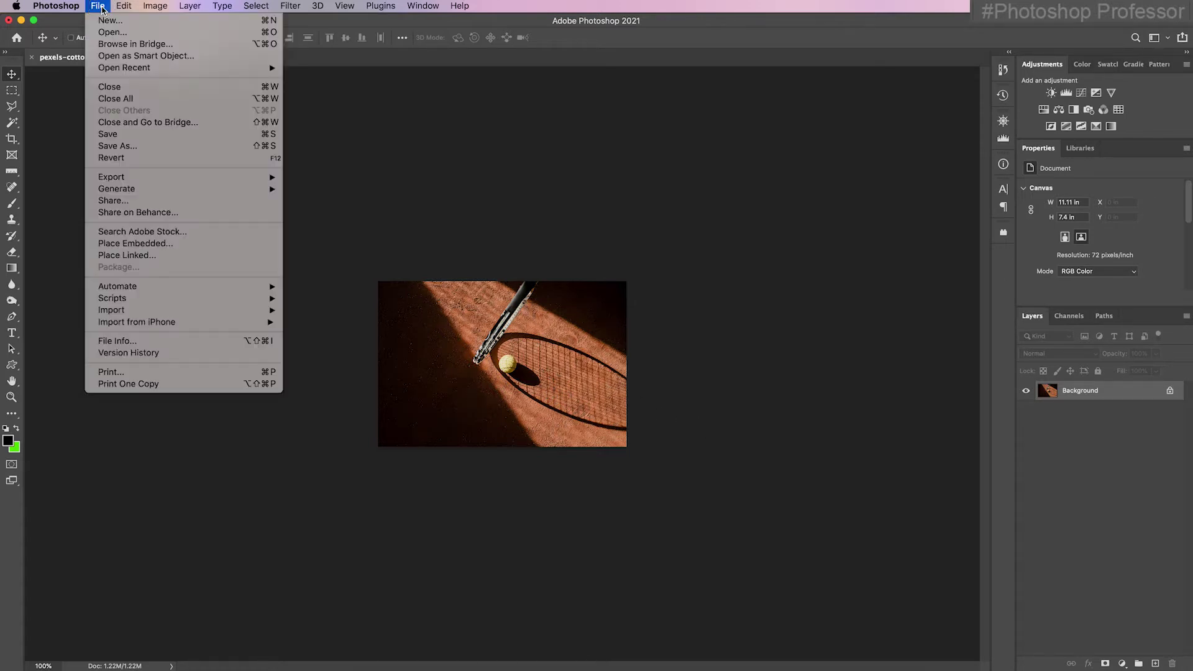
# Save As JPEG named pexels-cottonbro-5739115_800px.jpg in the Week 1 Student Files folder.
pyautogui.click(163, 147)
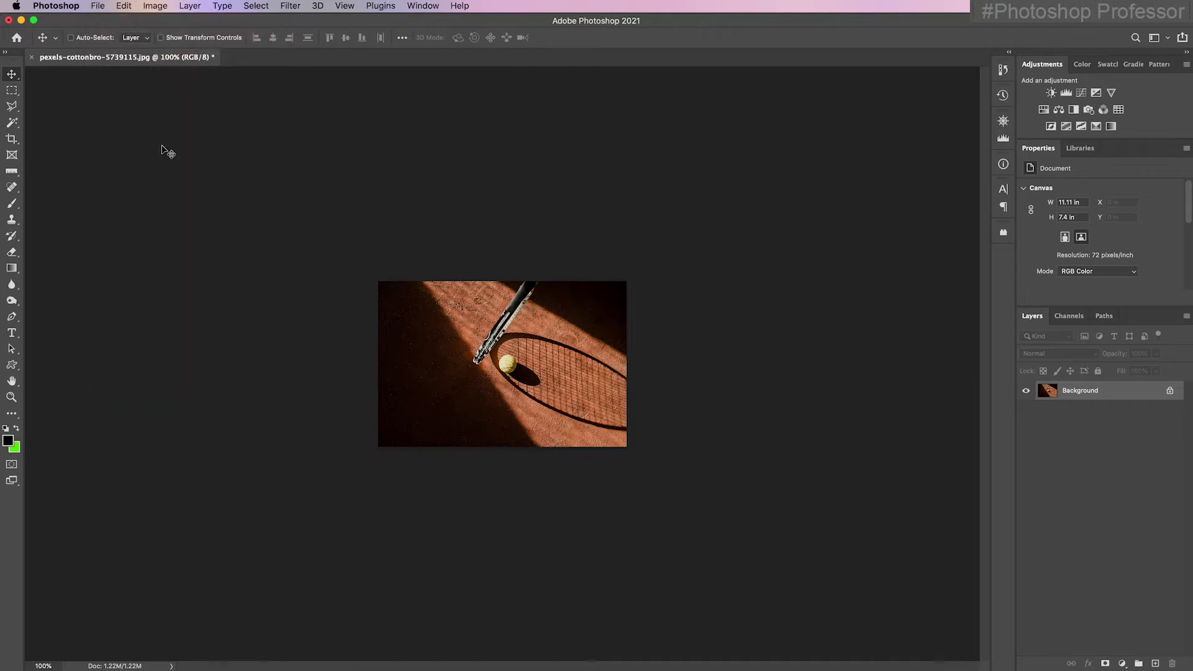
pyautogui.moveTo(277, 87); pyautogui.dragTo(268, 85)
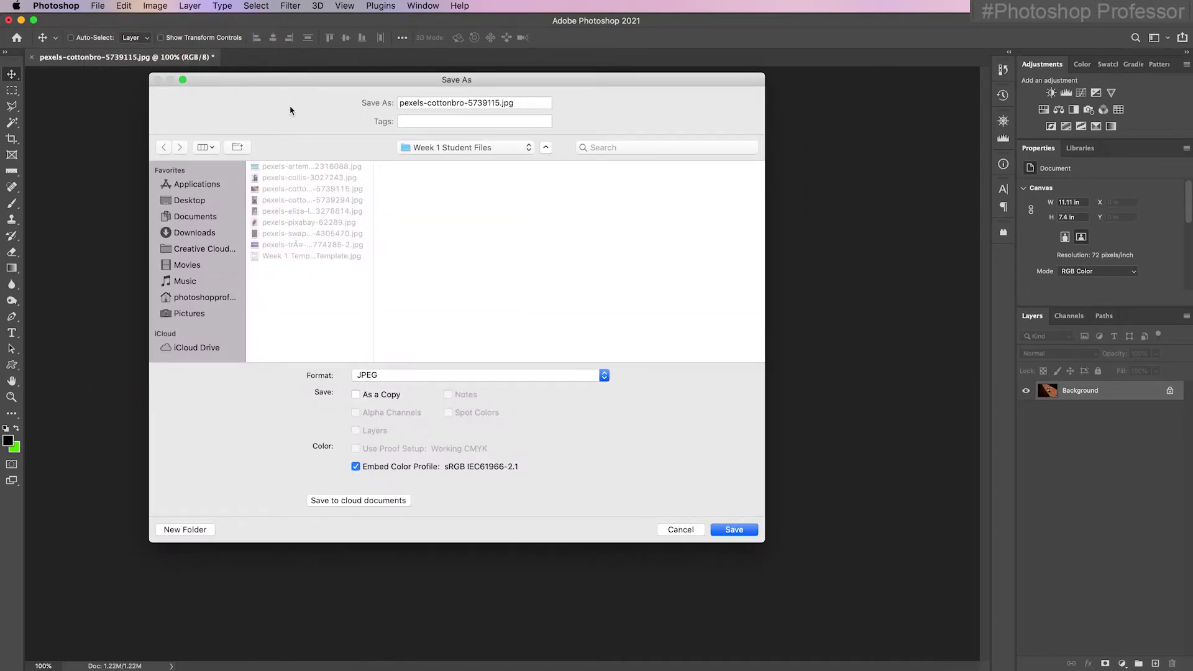
pyautogui.click(500, 103)
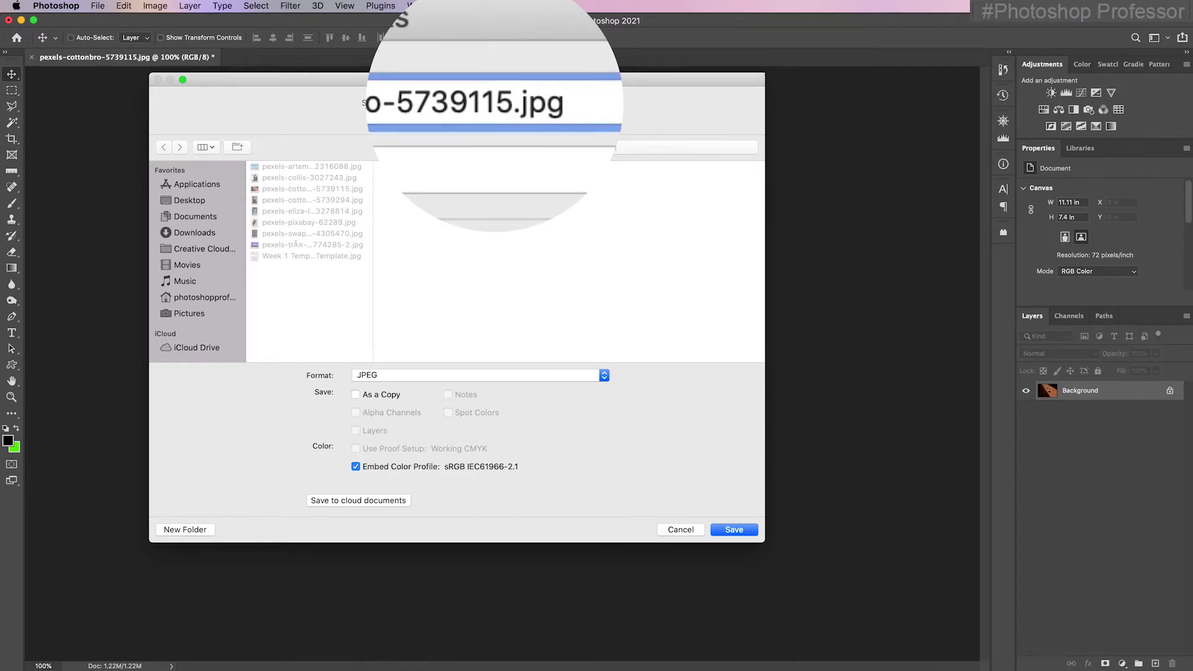
pyautogui.write('_800')
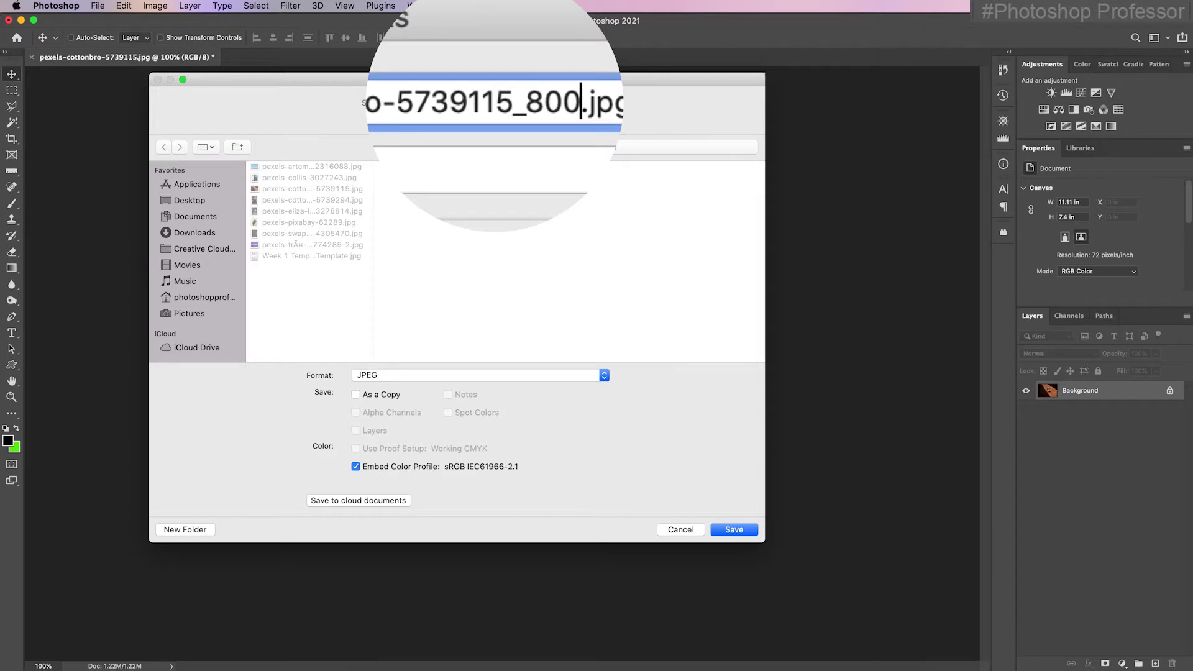
pyautogui.write('px')
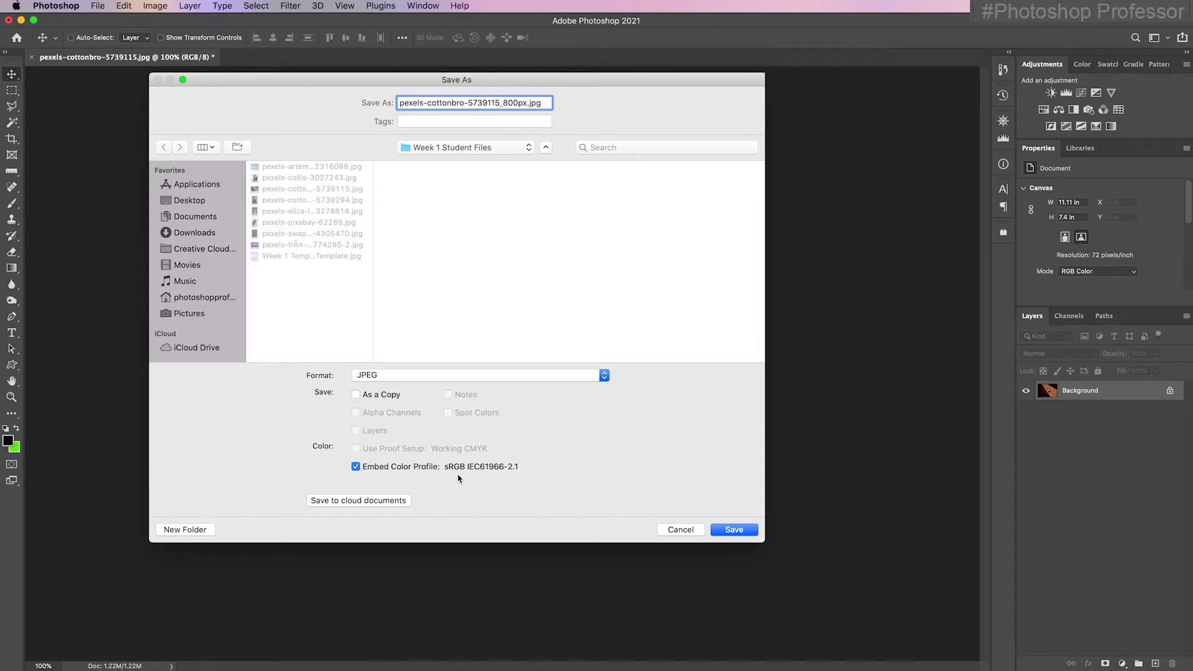
# Save the file and review JPEG Options: Quality 12 (Maximum), Progressive with 3 scans.
pyautogui.click(733, 529)
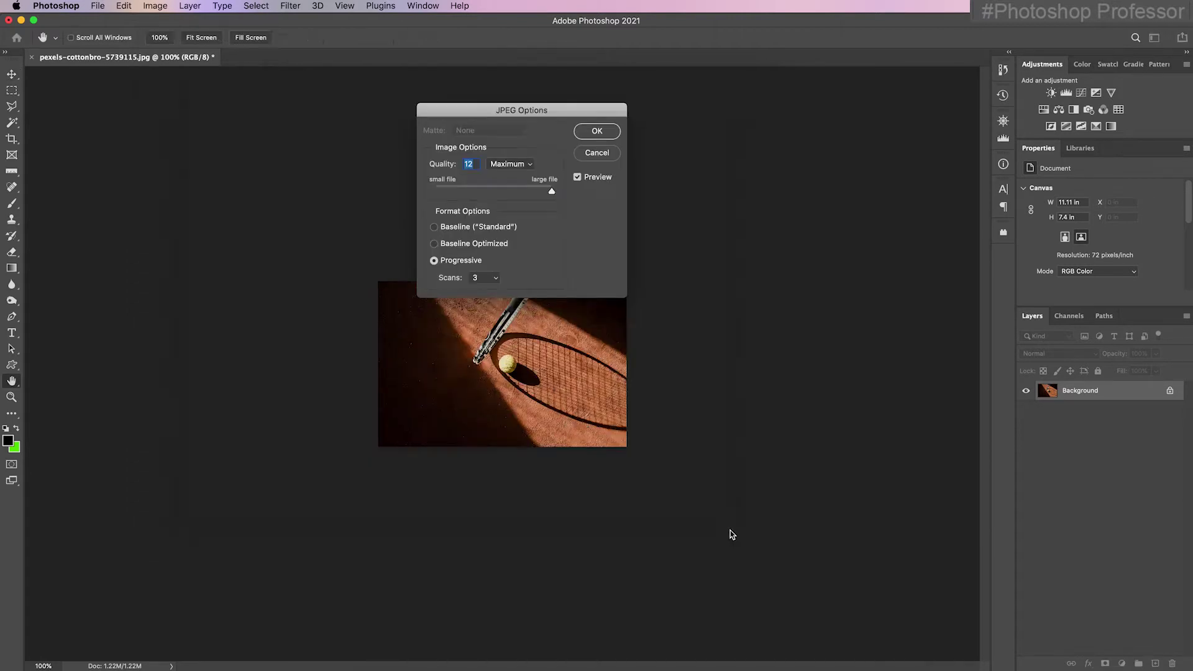
pyautogui.moveTo(544, 124); pyautogui.dragTo(528, 89)
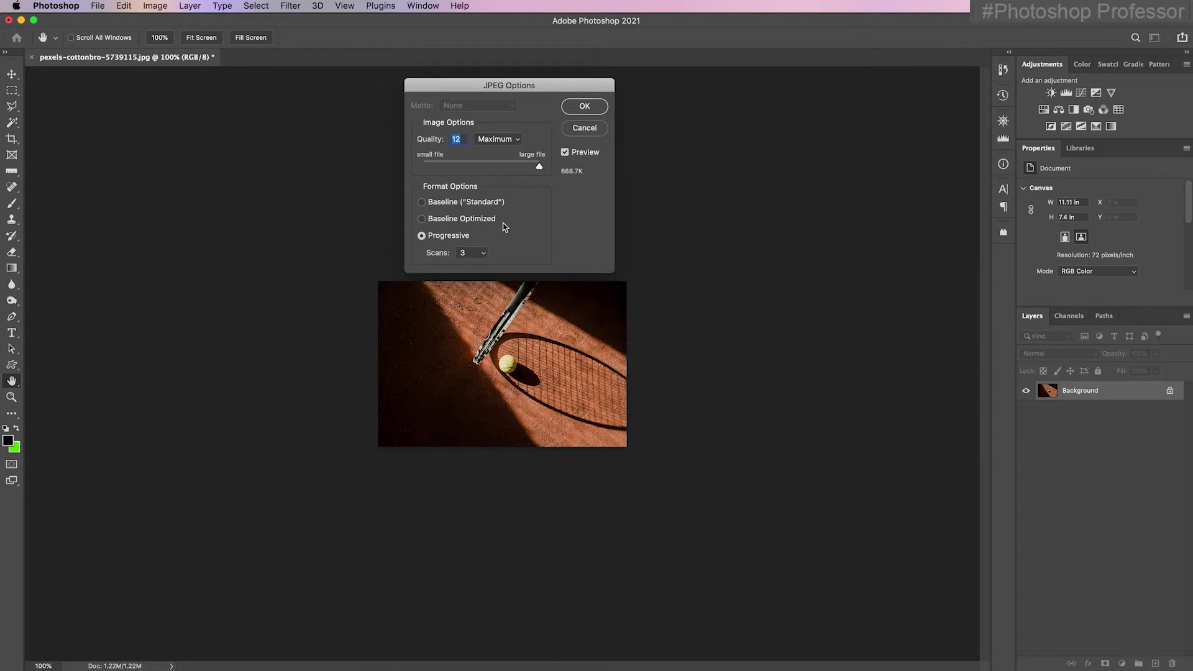
# Finish the JPEG save and confirm in Bridge the _800px file is 800 × 533, 658 KB.
pyautogui.click(584, 106)
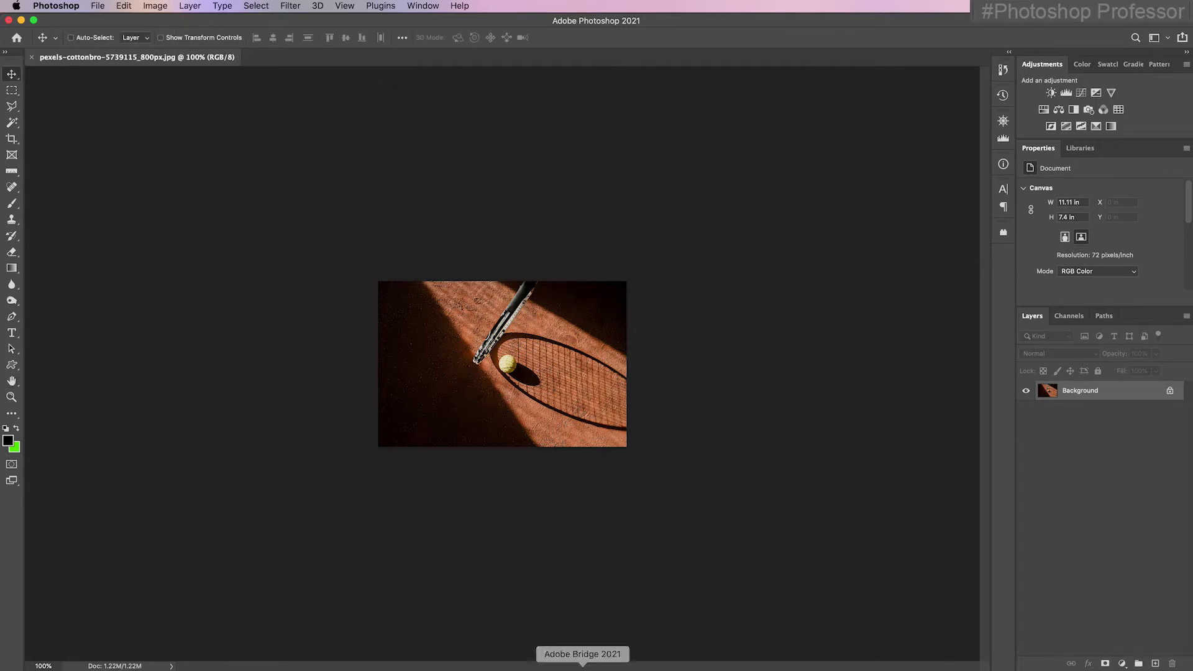
pyautogui.click(575, 665)
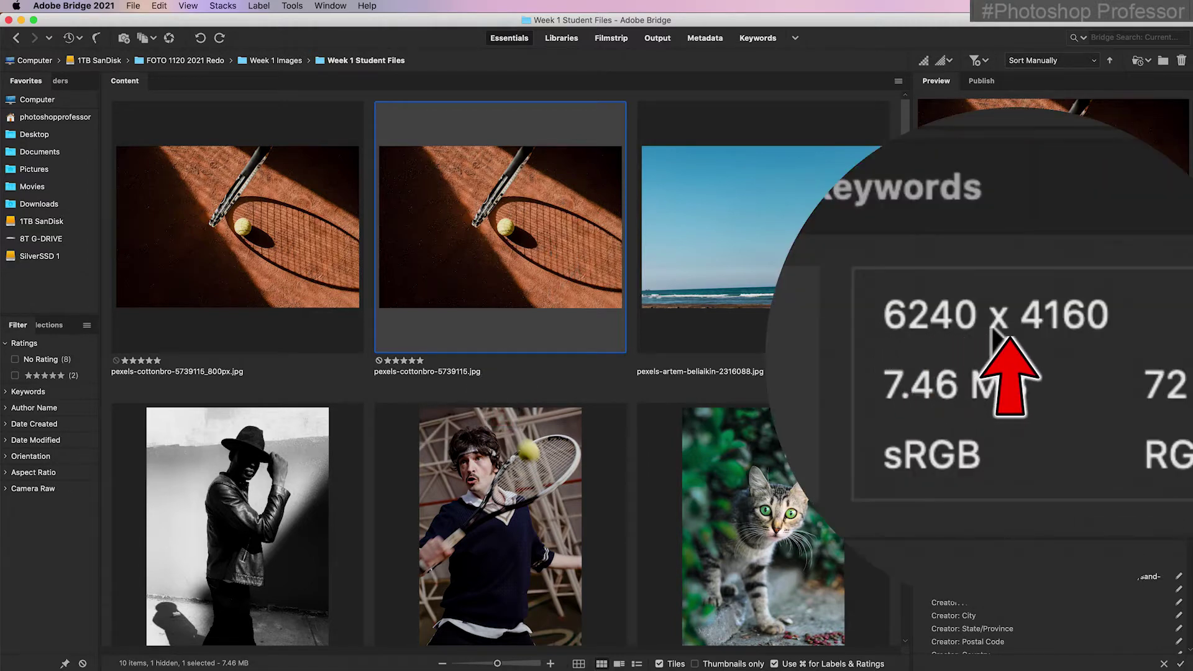
pyautogui.click(293, 233)
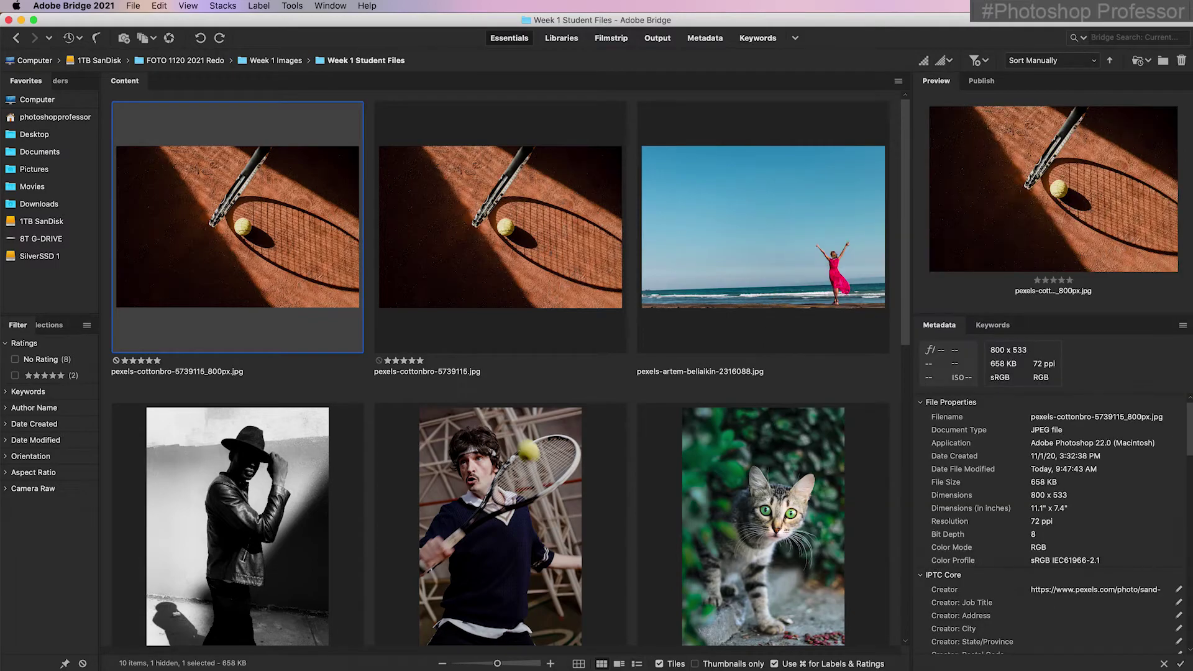
pyautogui.click(594, 662)
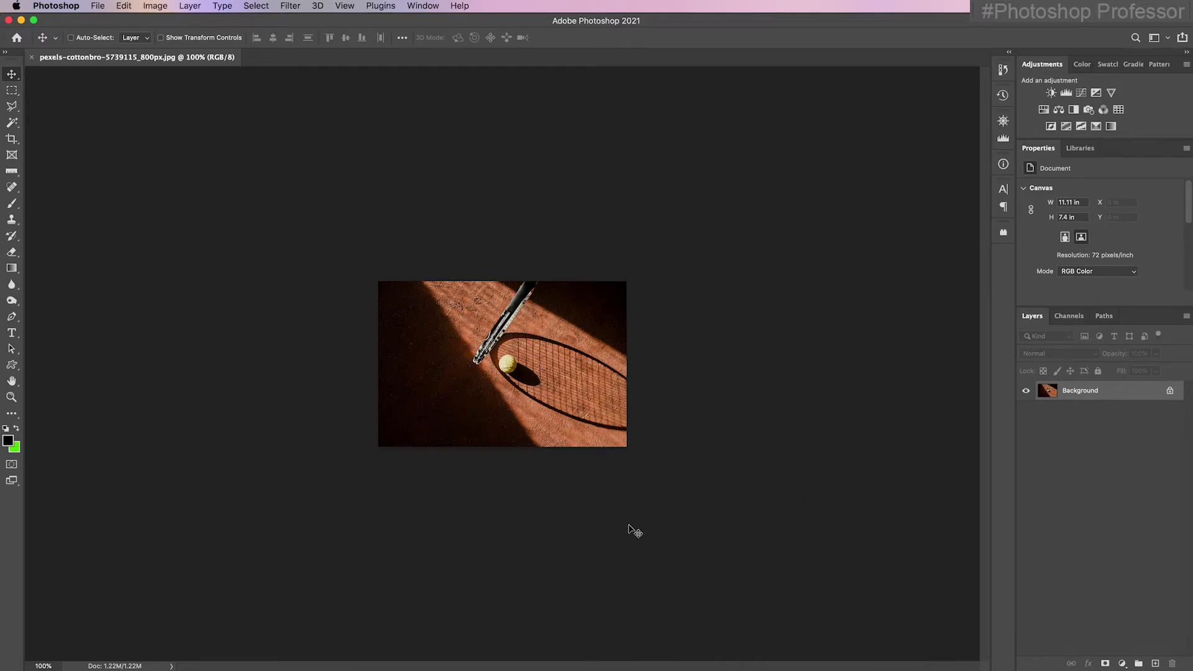
# Undo Image Size to restore 6240 × 4160 px and confirm via the Doc size readout.
pyautogui.click(124, 7)
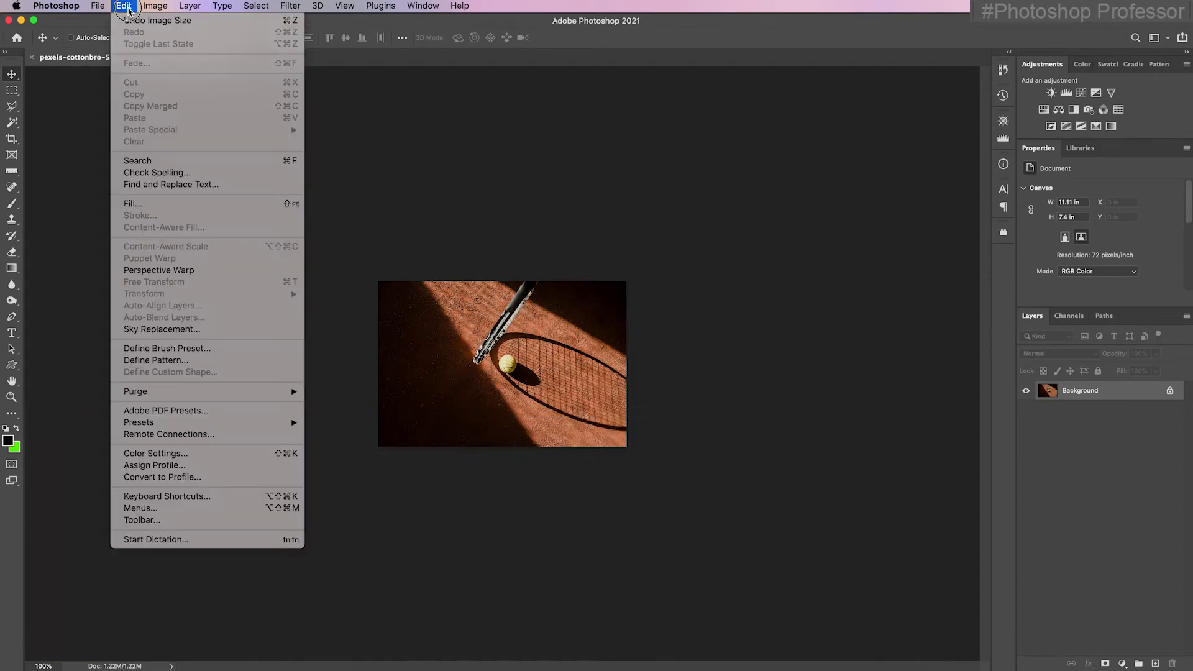
pyautogui.click(216, 24)
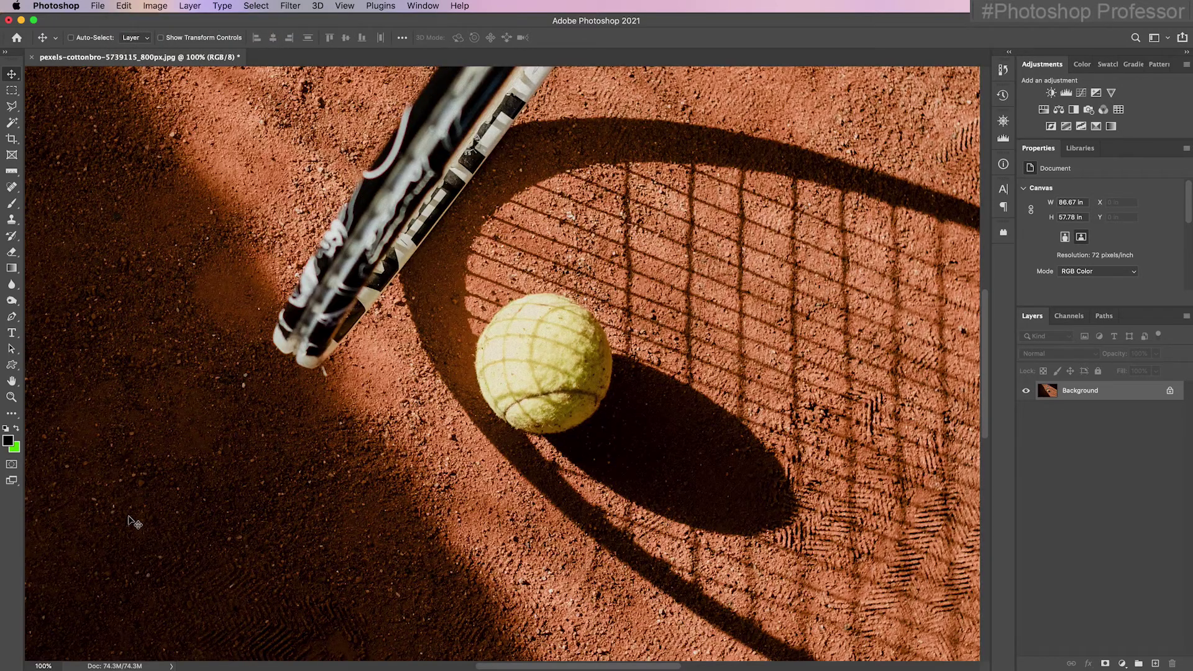
pyautogui.click(116, 665)
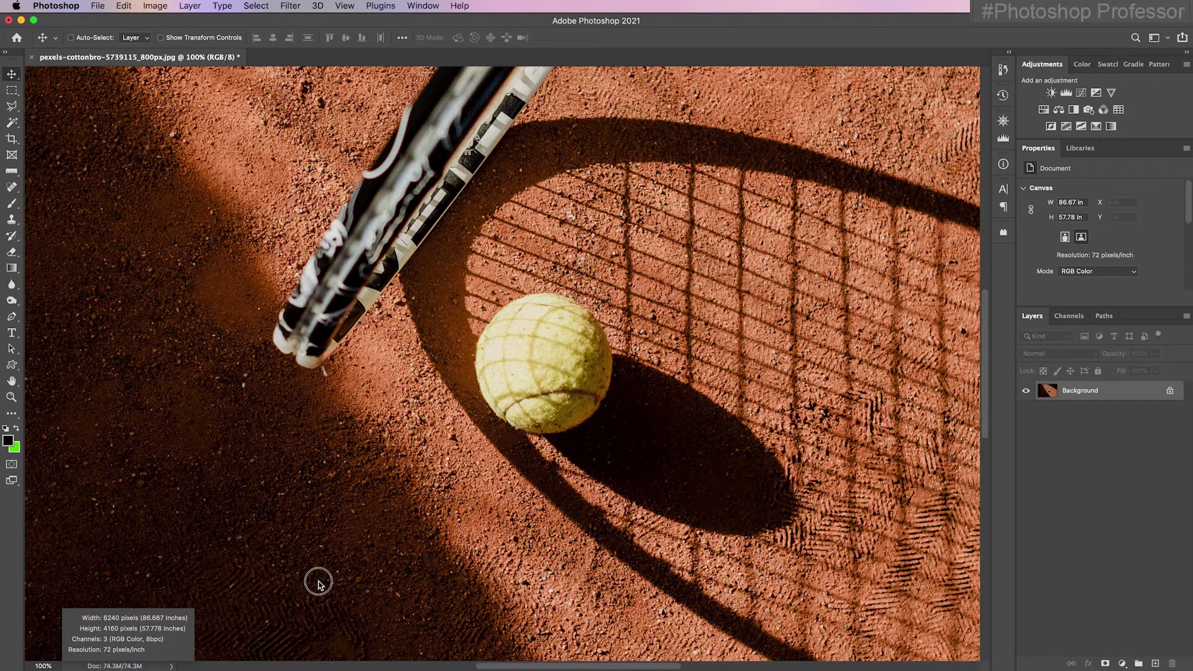
# Resize the photo to 6 × 4 inches at 300 ppi (1800 × 1200 px).
pyautogui.click(162, 6)
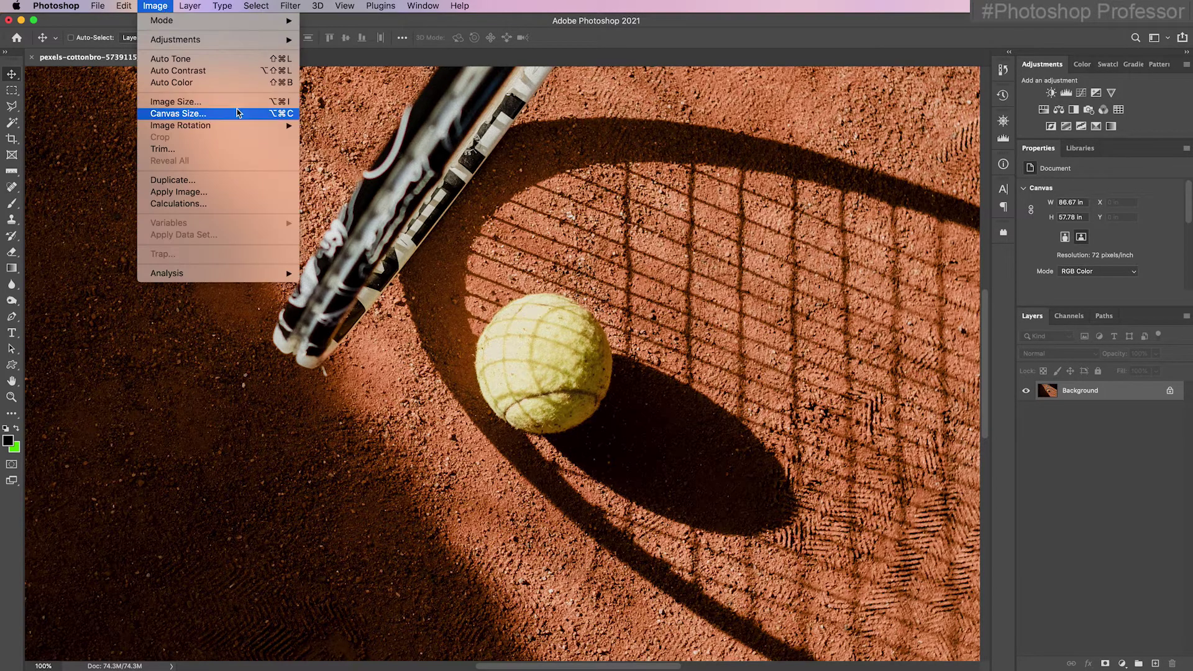
pyautogui.click(240, 103)
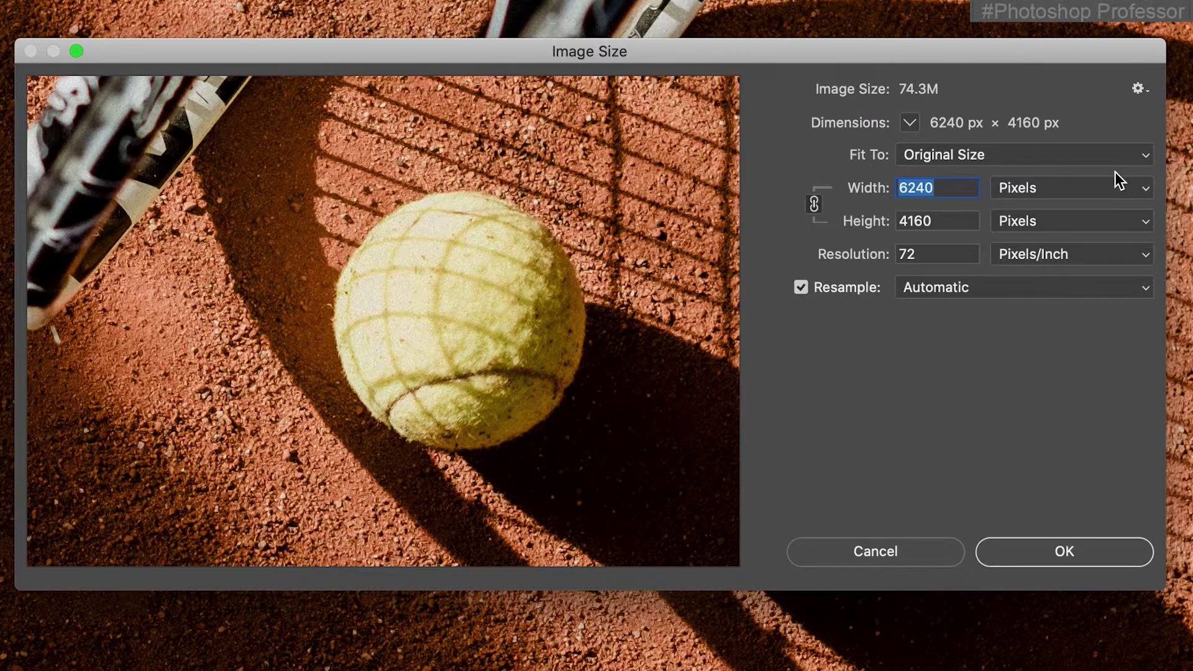
pyautogui.click(1147, 188)
pyautogui.click(1134, 206)
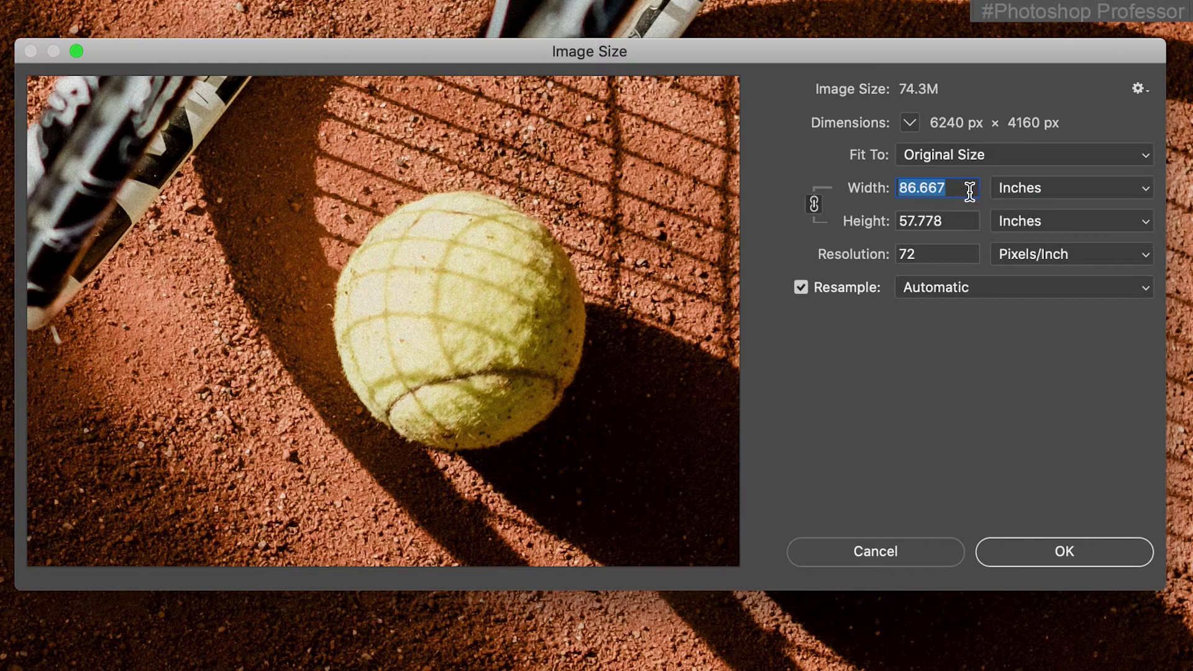
pyautogui.write('6')
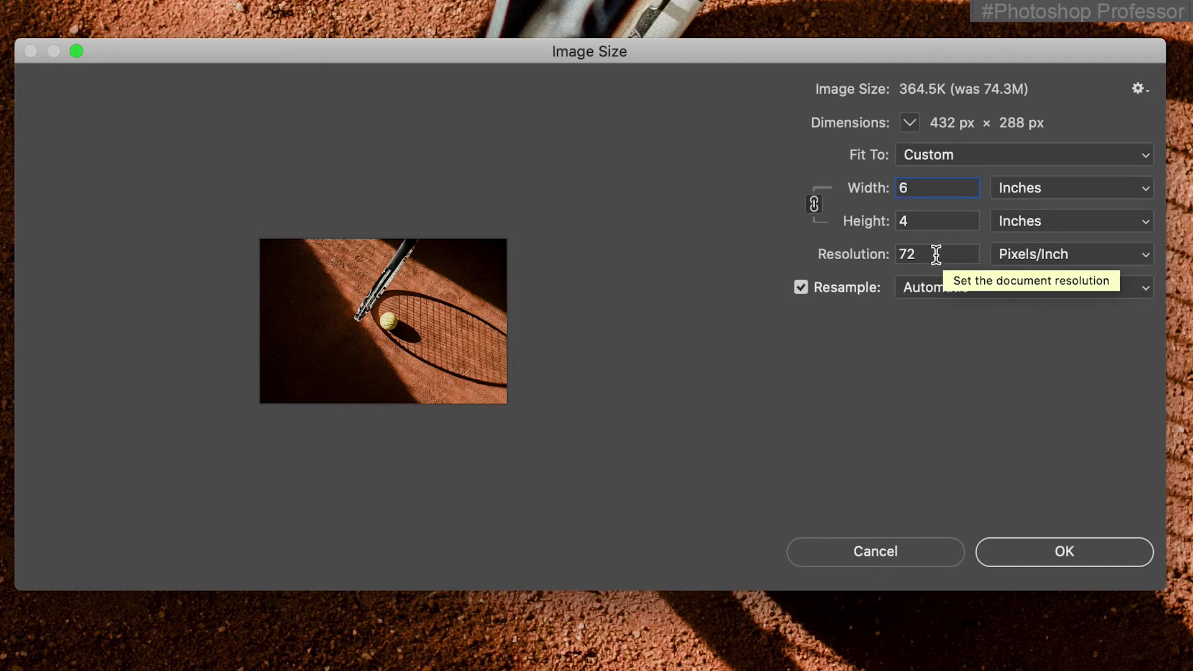
pyautogui.moveTo(938, 253); pyautogui.dragTo(891, 254)
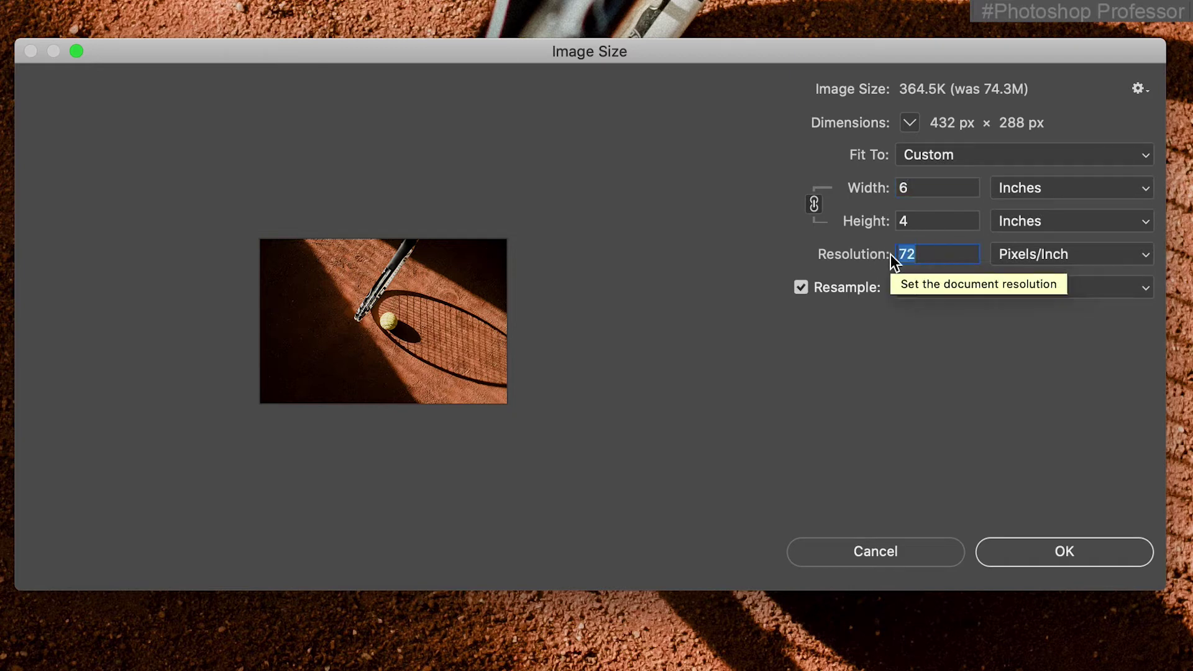
pyautogui.write('300')
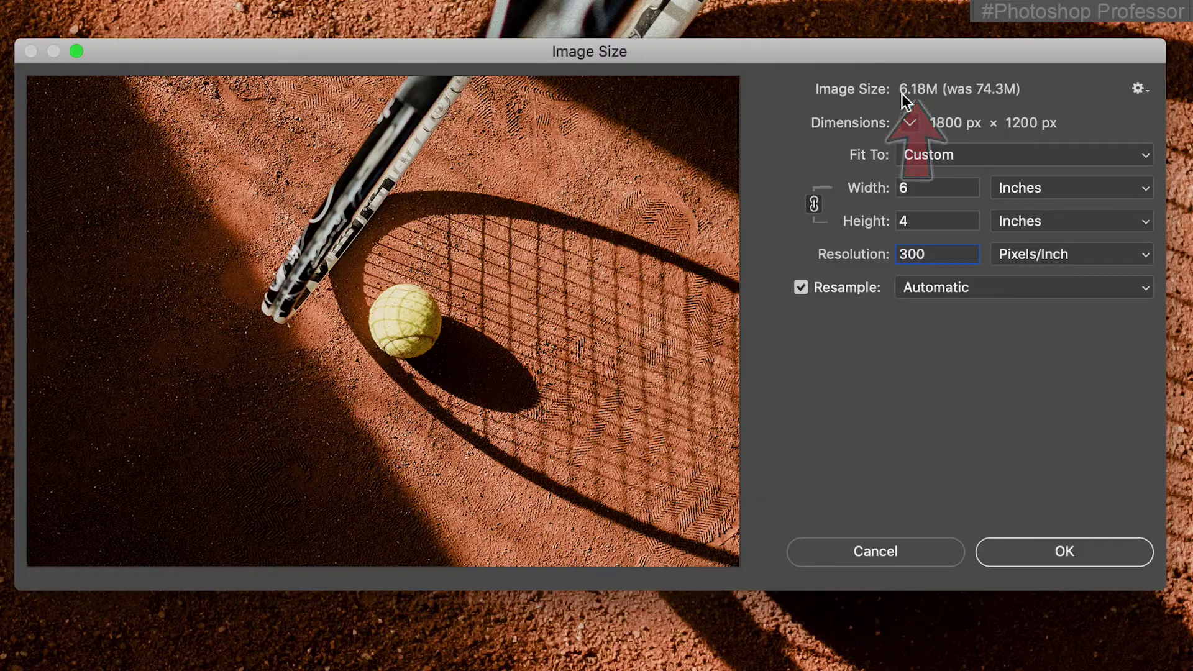
pyautogui.click(1076, 548)
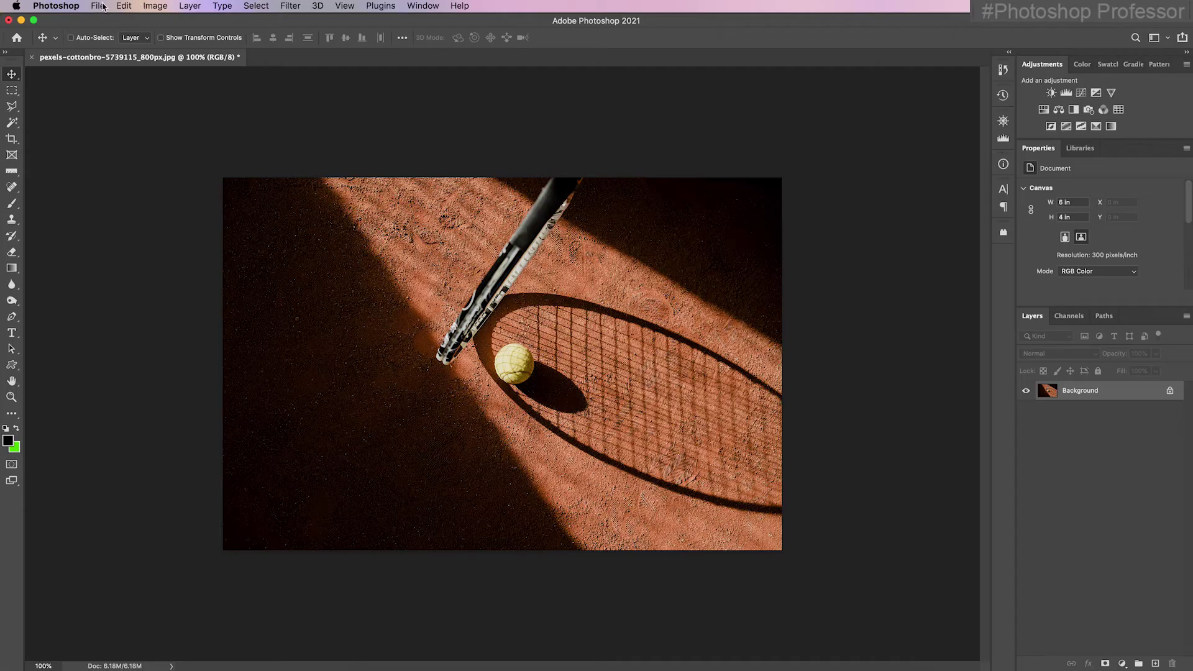
# Save a copy as pexels-cottonbro-5739115_4x6.jpg without the colour profile, accepting the JPEG options.
pyautogui.click(97, 5)
pyautogui.click(149, 146)
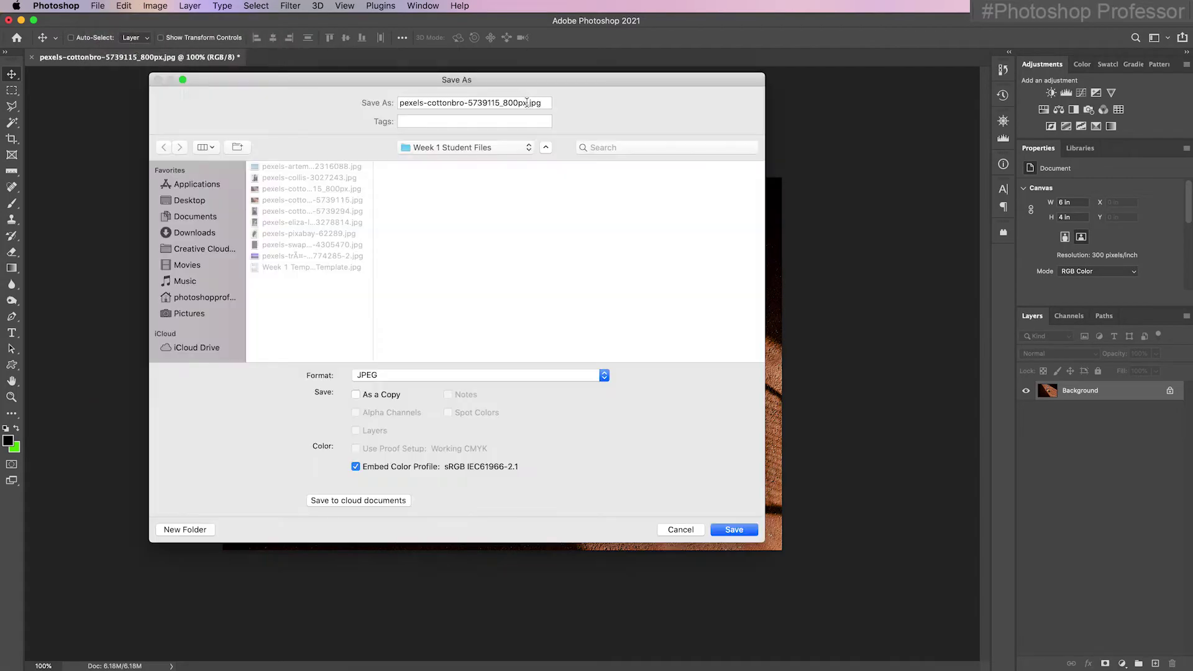
pyautogui.press('BackSpace')
pyautogui.press('BackSpace')
pyautogui.press('BackSpace')
pyautogui.press('BackSpace')
pyautogui.press('BackSpace')
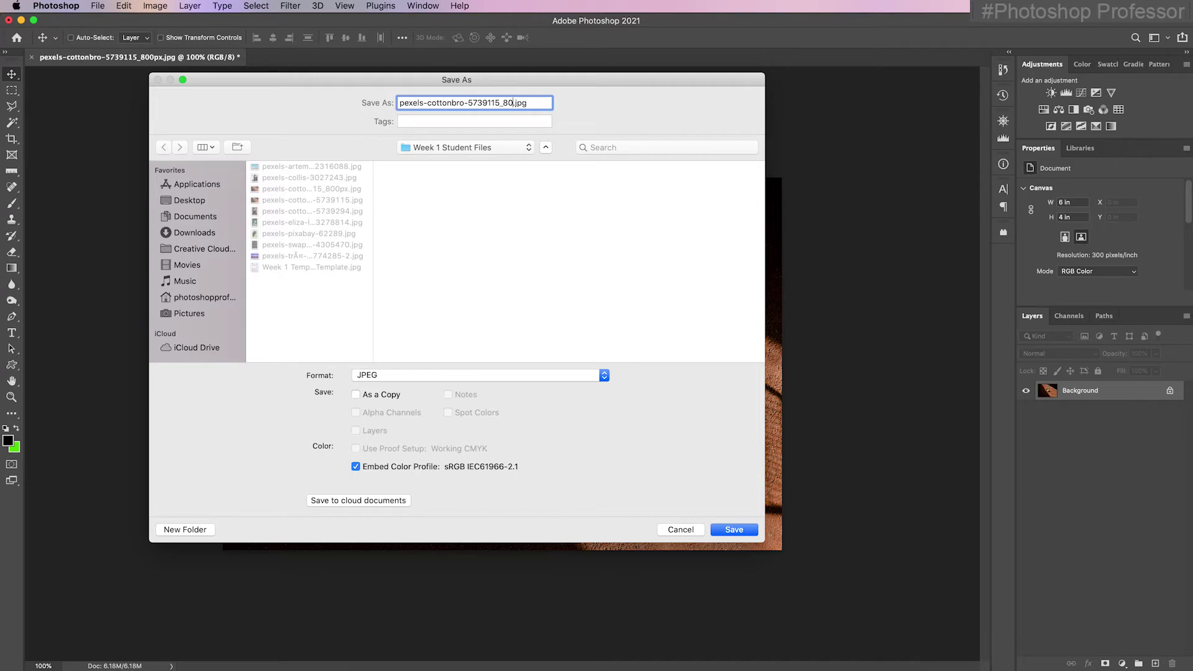
pyautogui.write('4x6')
pyautogui.click(356, 468)
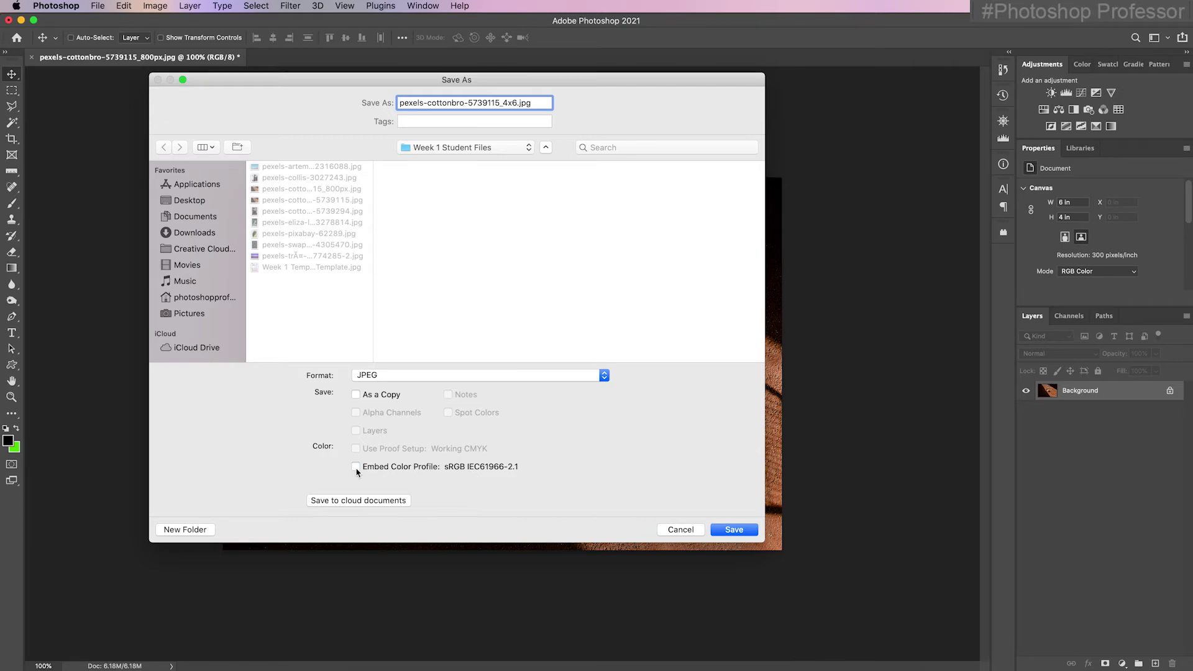
pyautogui.click(734, 529)
pyautogui.click(584, 109)
pyautogui.press('super+Tab')
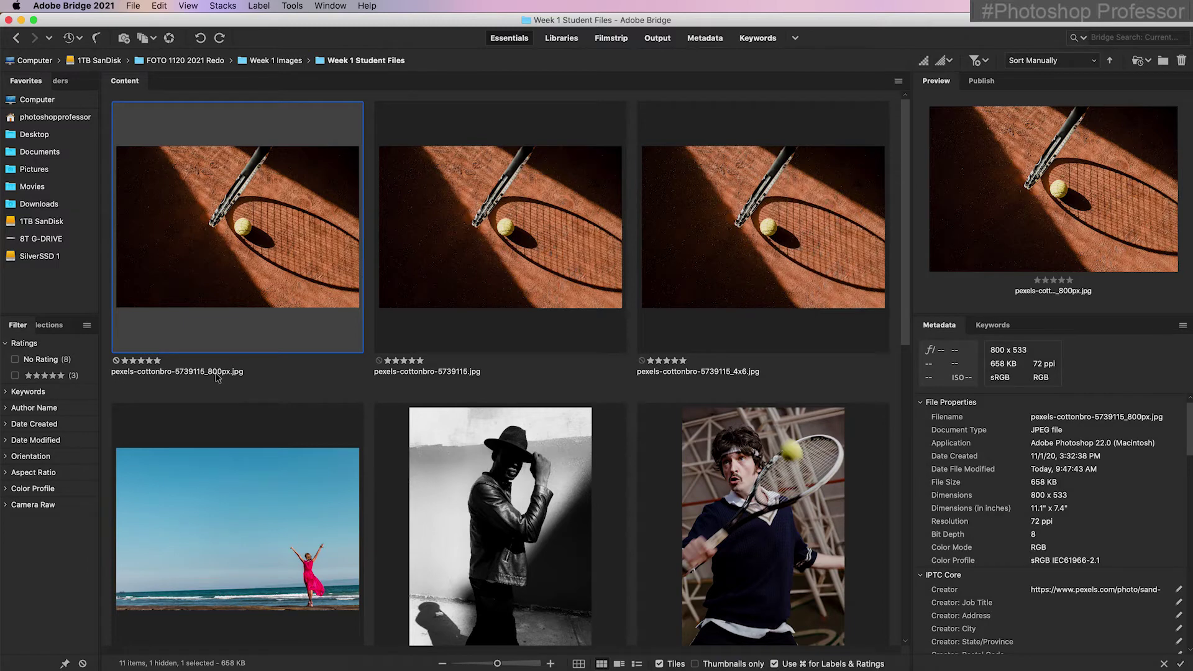
# In Bridge, compare the original's metadata with the _4x6 file's 1800 x 1200 px, 300 ppi, 3.22 MB.
pyautogui.click(476, 281)
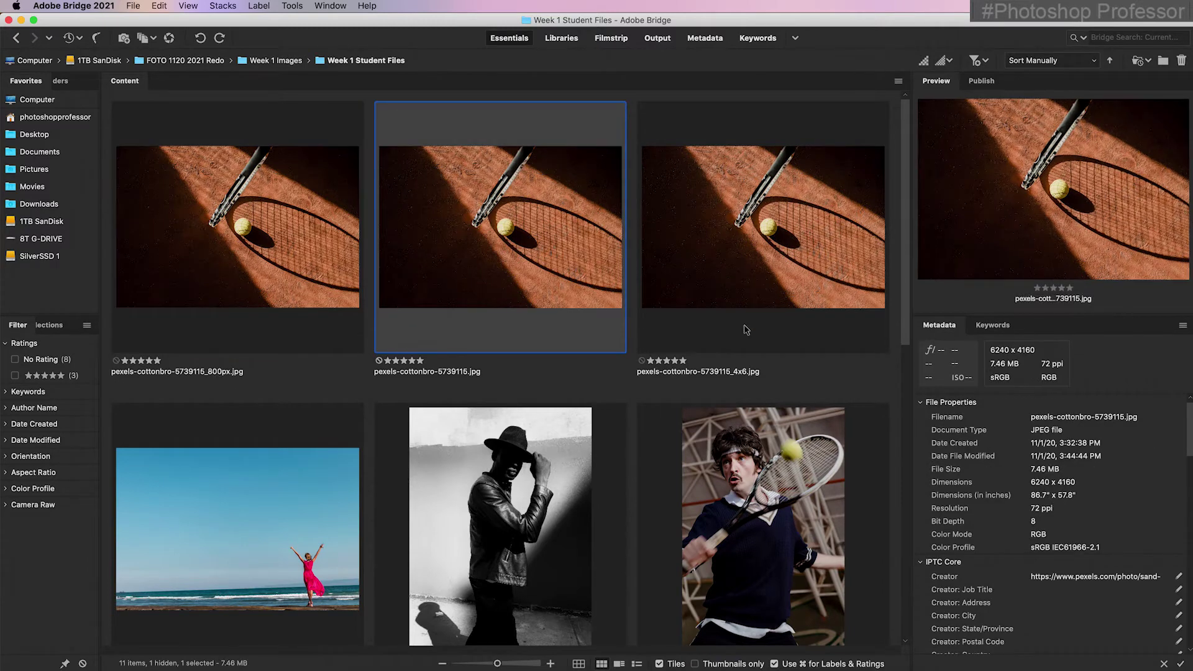
pyautogui.click(760, 313)
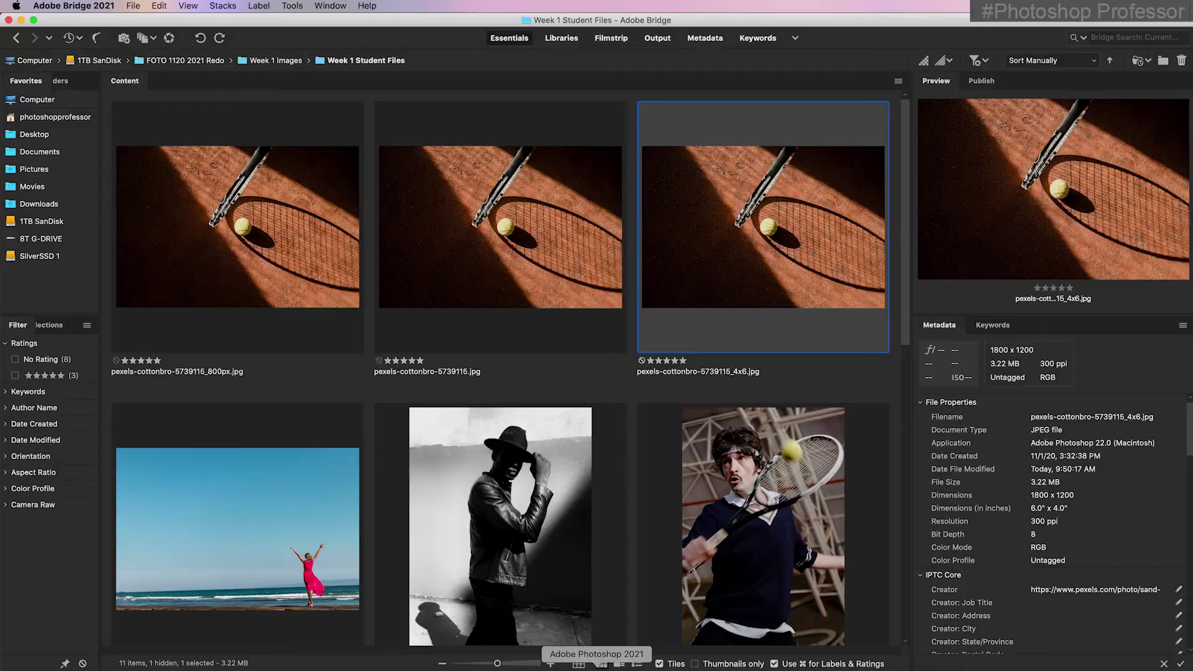
pyautogui.click(597, 668)
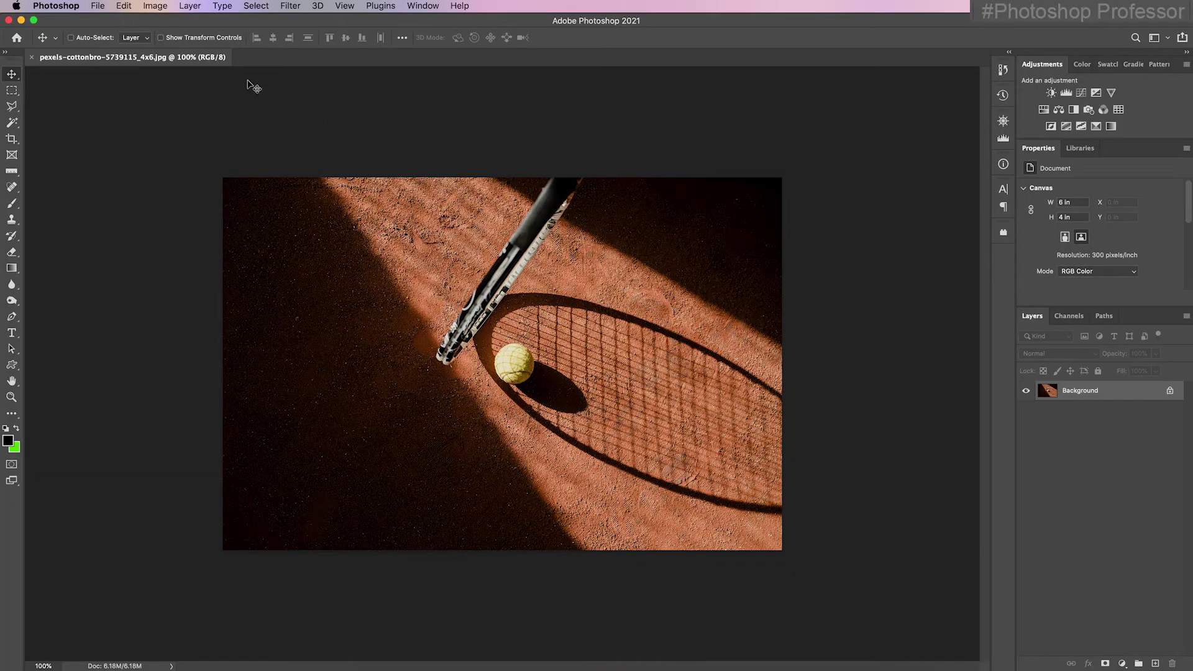
# Close the 4x6 document and browse Week 1 Student Files in the Open dialog, widening the file columns.
pyautogui.click(27, 55)
pyautogui.click(97, 6)
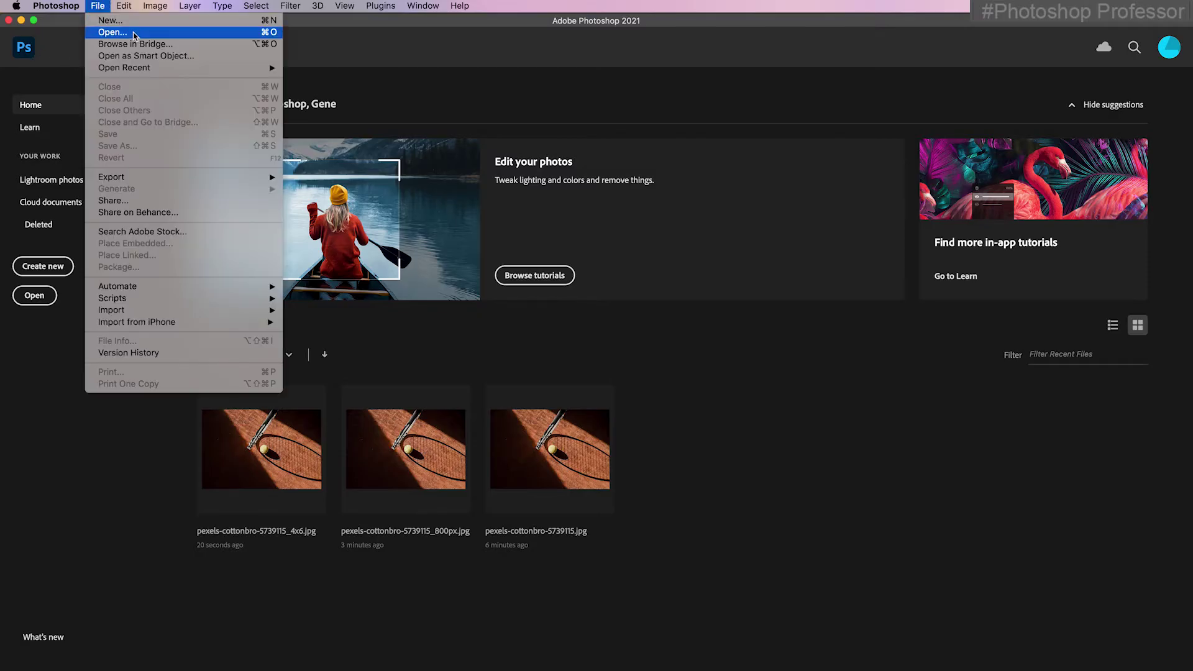
pyautogui.click(163, 35)
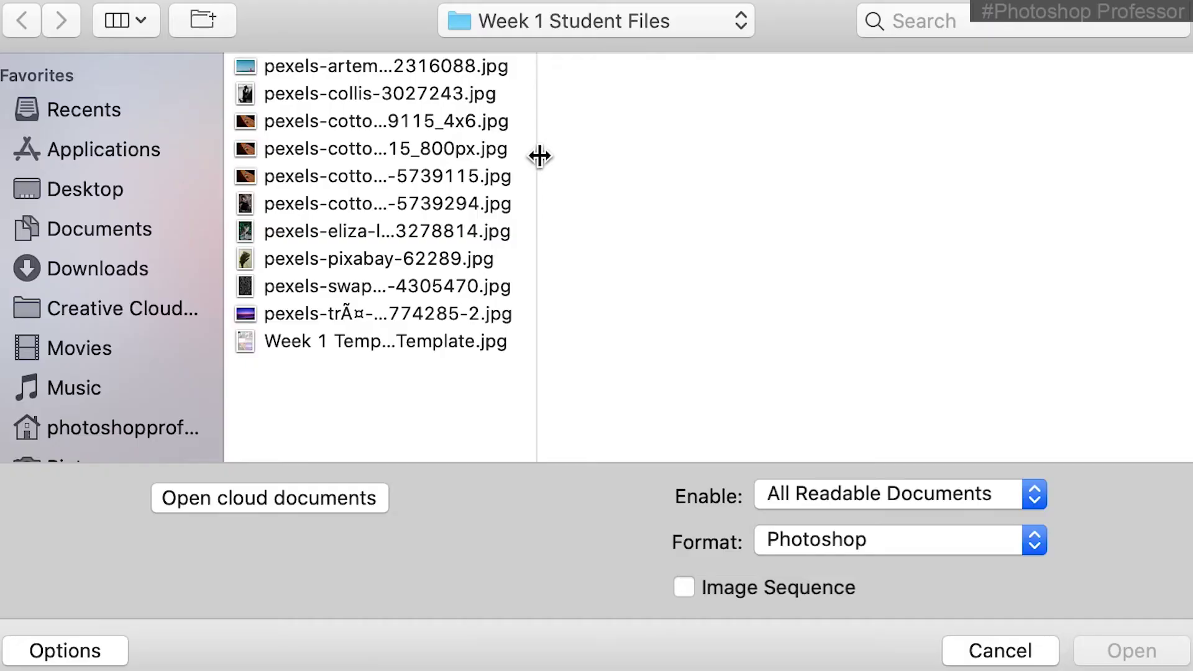
pyautogui.moveTo(460, 199); pyautogui.dragTo(488, 203)
pyautogui.moveTo(608, 163); pyautogui.dragTo(763, 176)
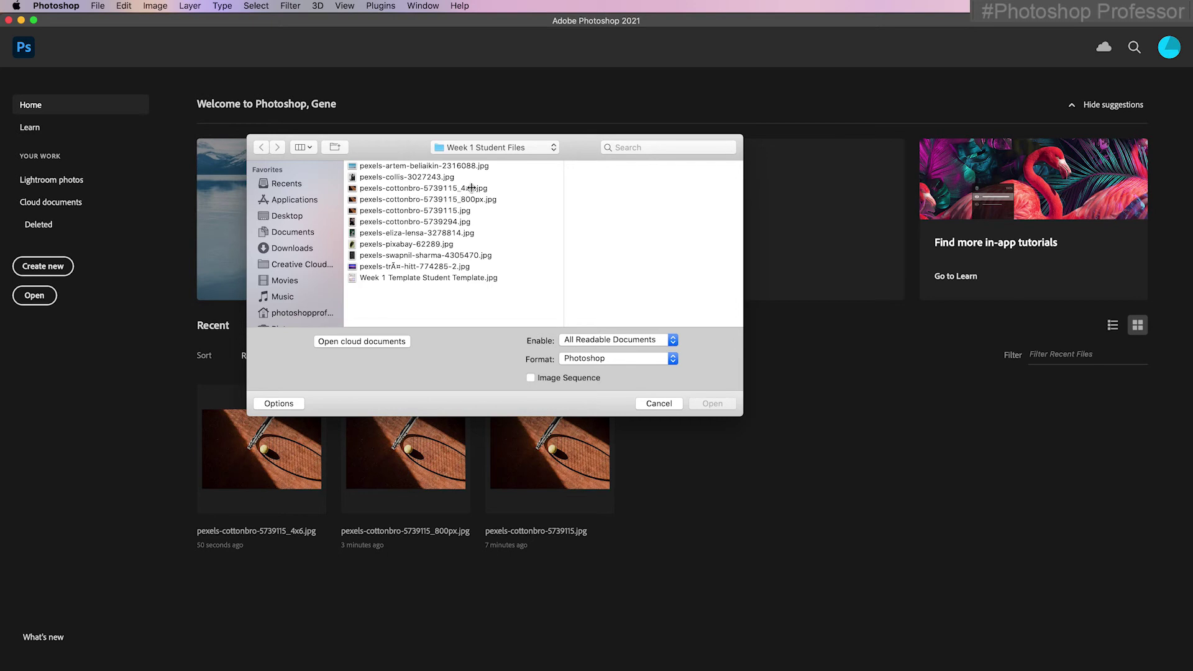
pyautogui.doubleClick(442, 189)
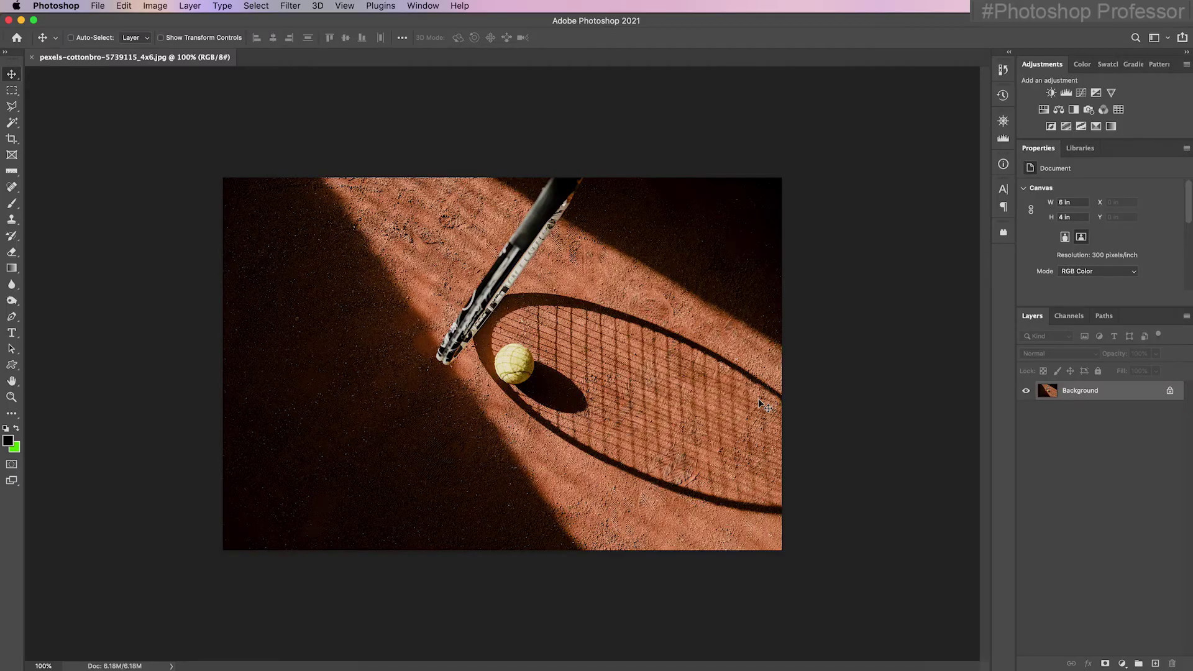